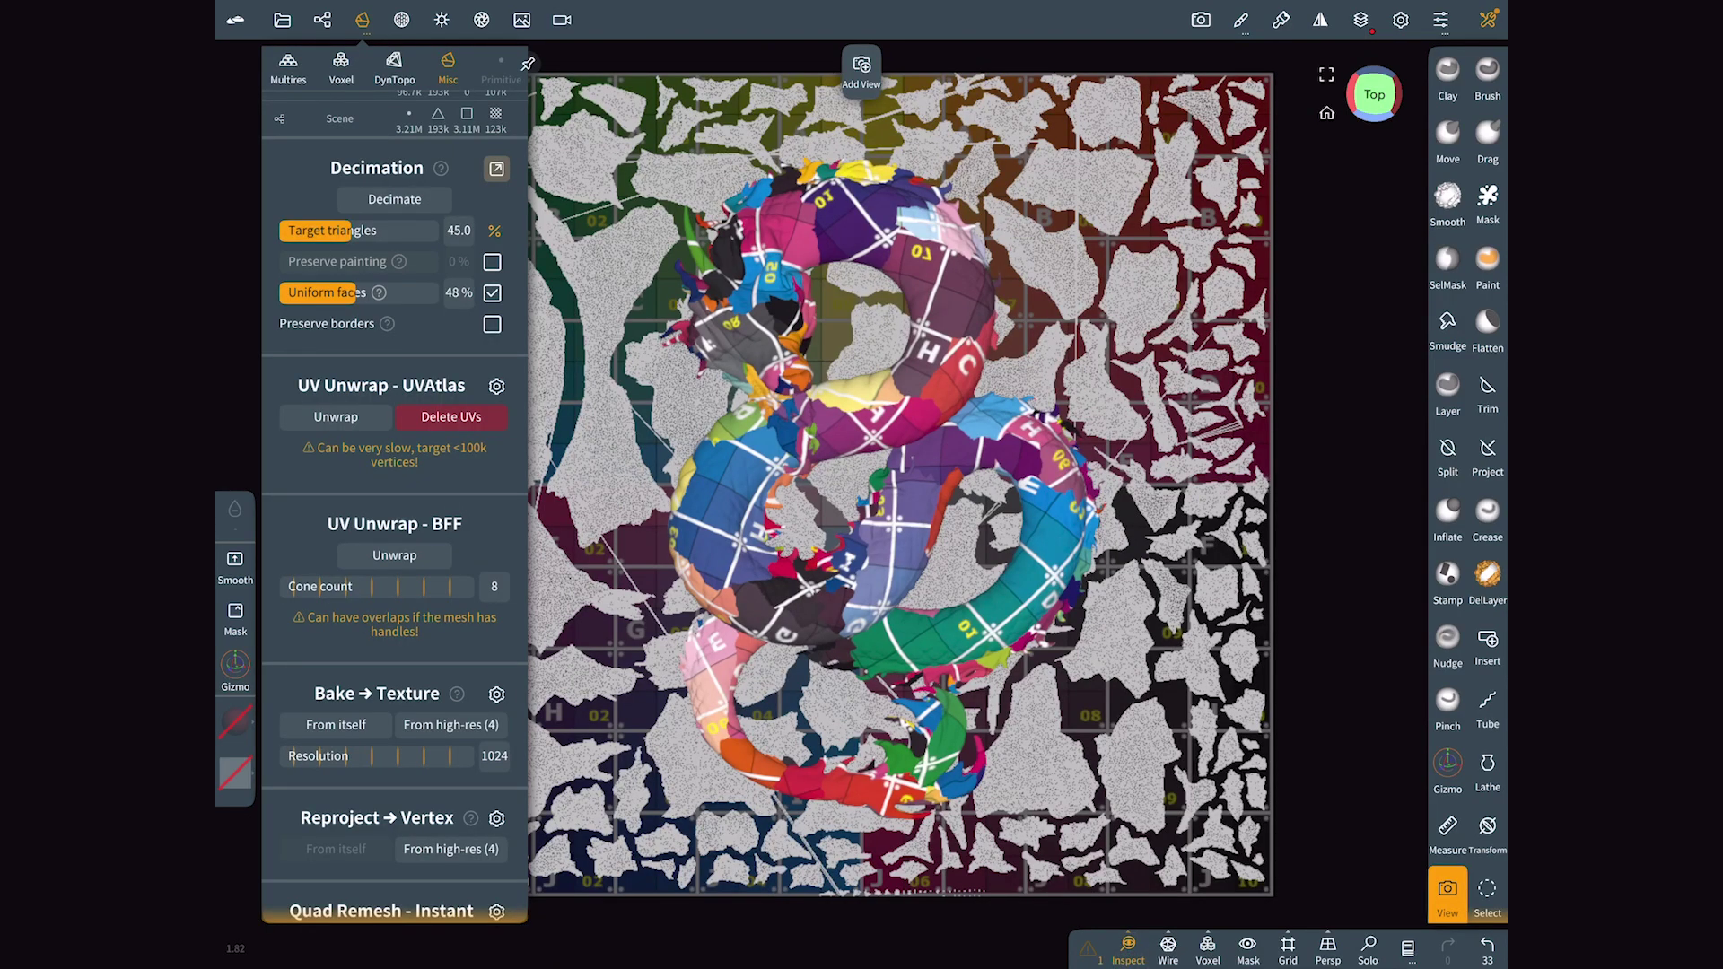
Put away the mesh tools and orbit the plain dragon sculpt to a new angle
click(1231, 667)
drag(1231, 668, 1113, 687)
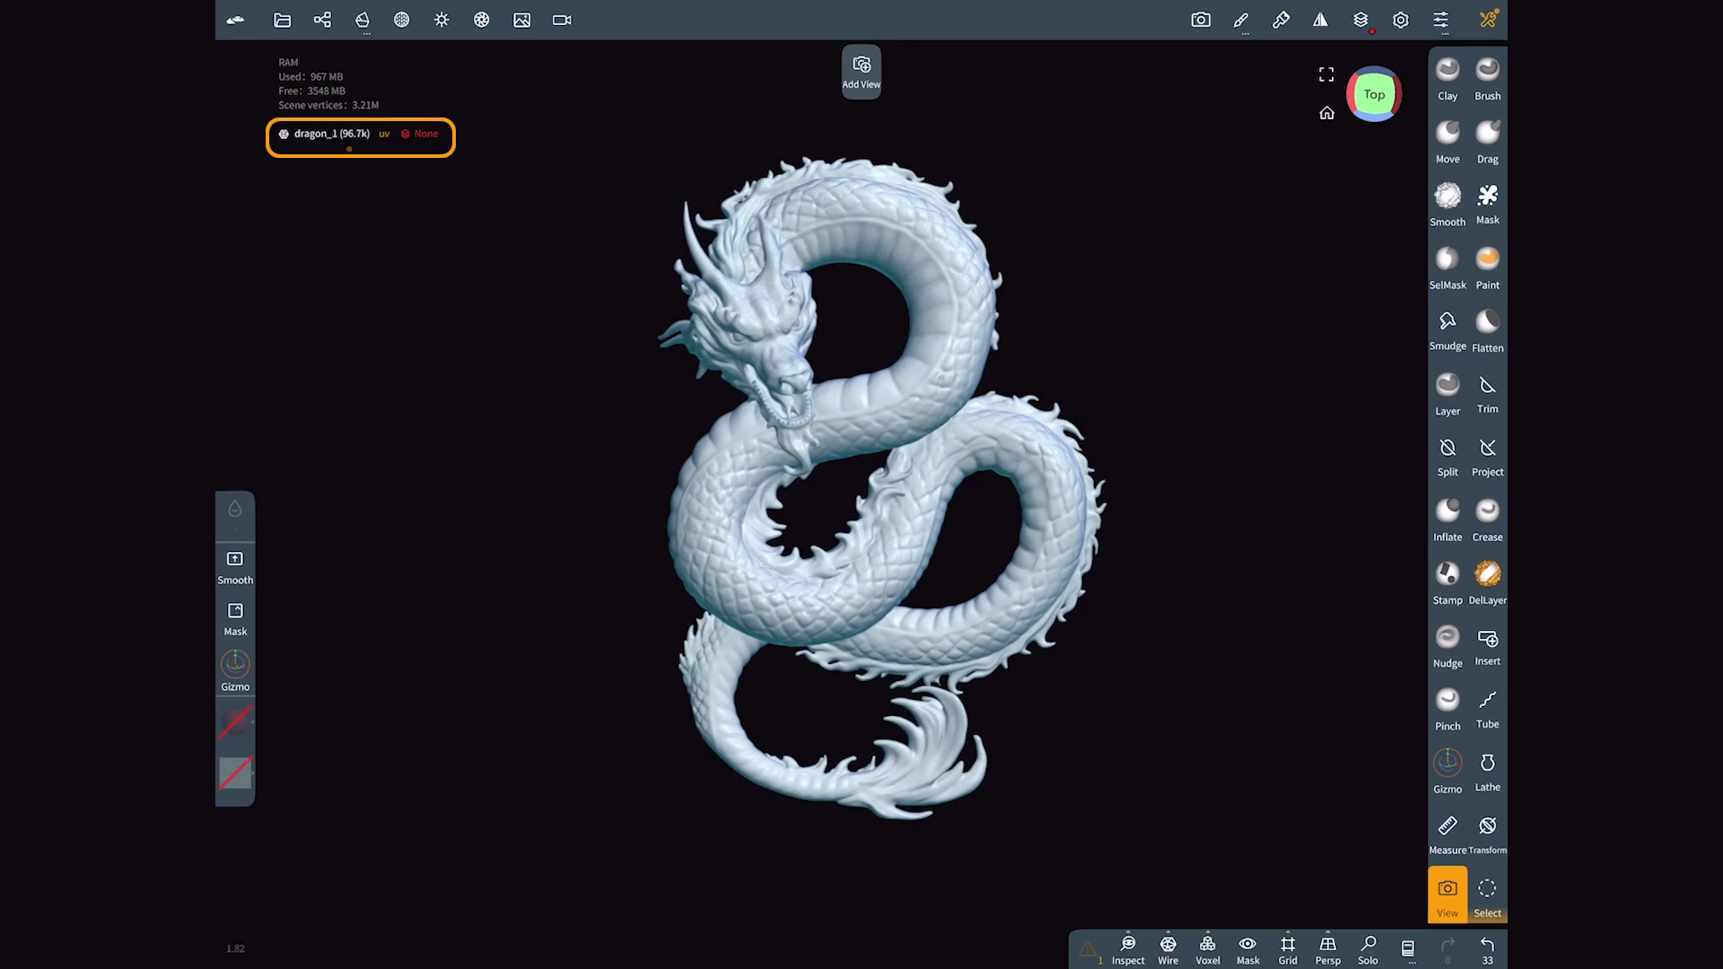
click(363, 20)
Unwrap the dragon automatically with UV Unwrap - UVAtlas
click(448, 72)
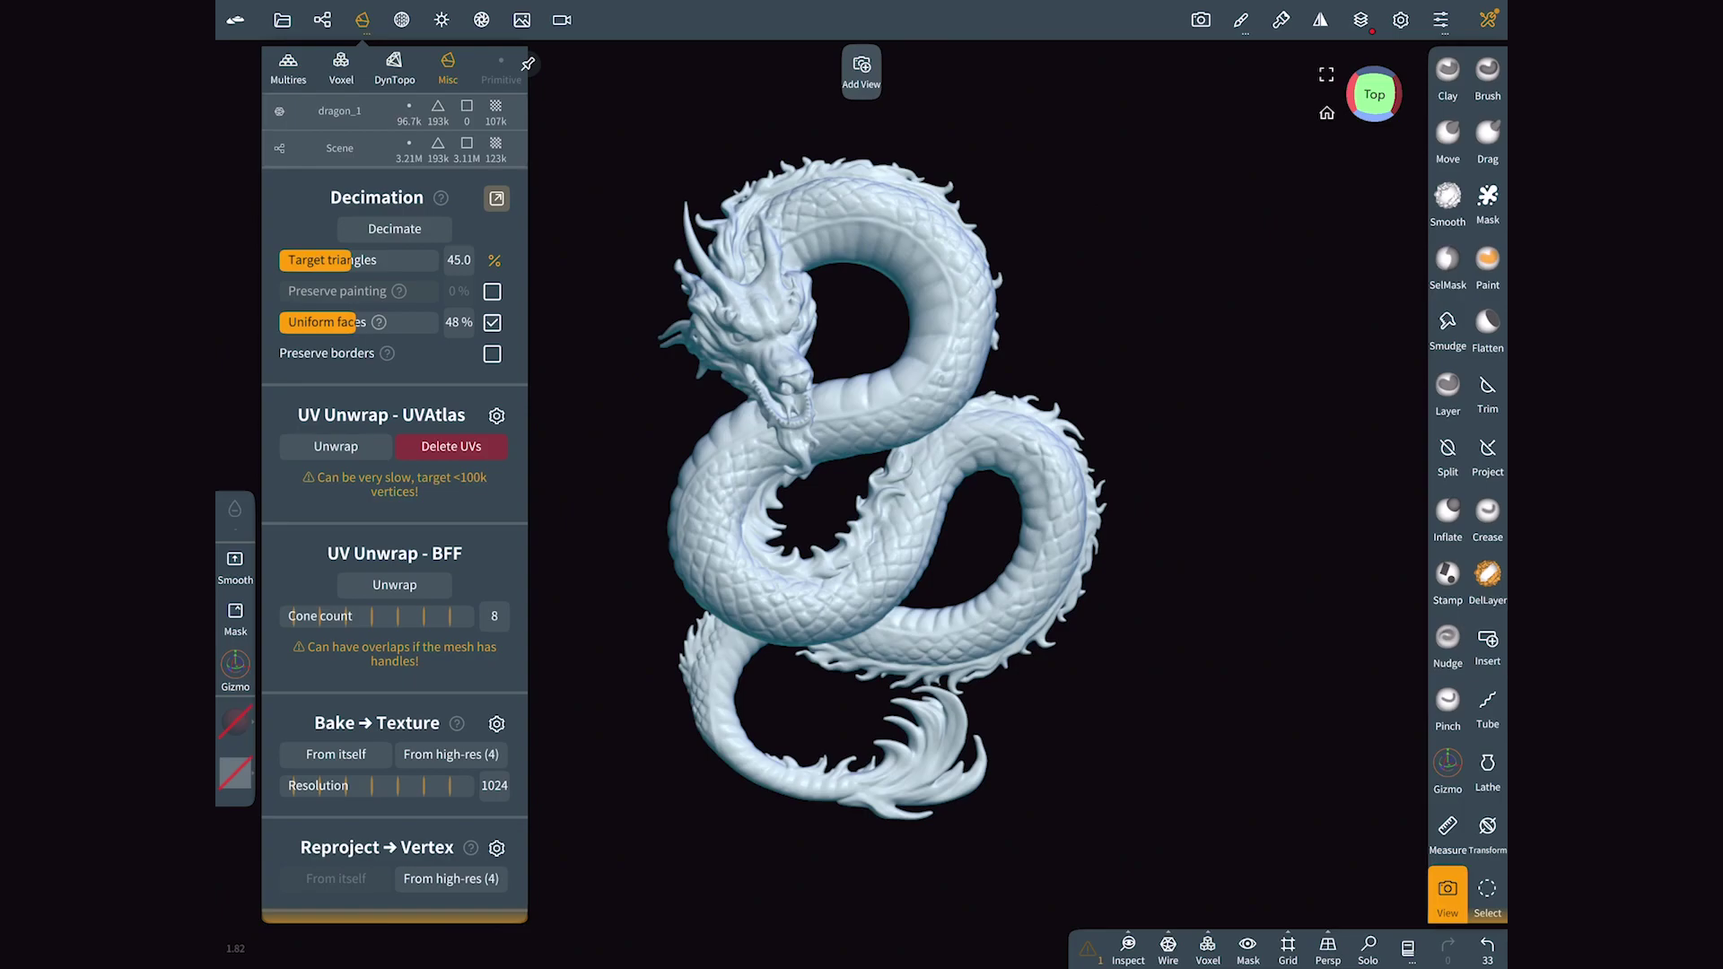
scroll(395, 502, down, 2)
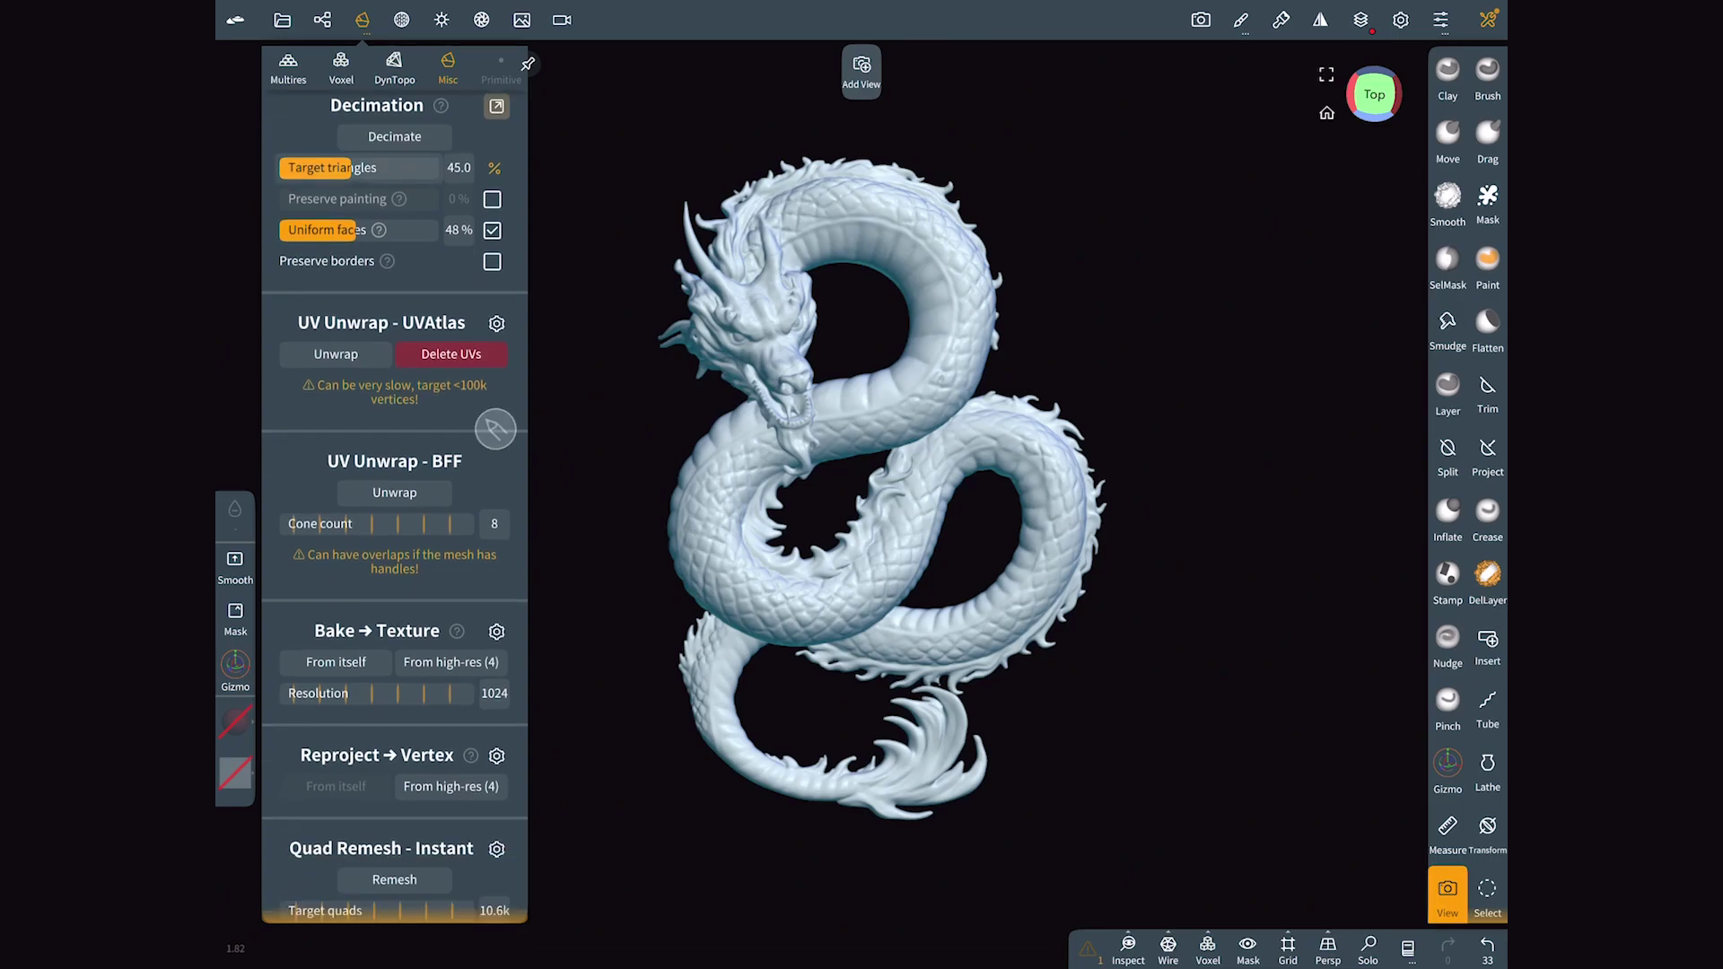
scroll(395, 503, up, 1)
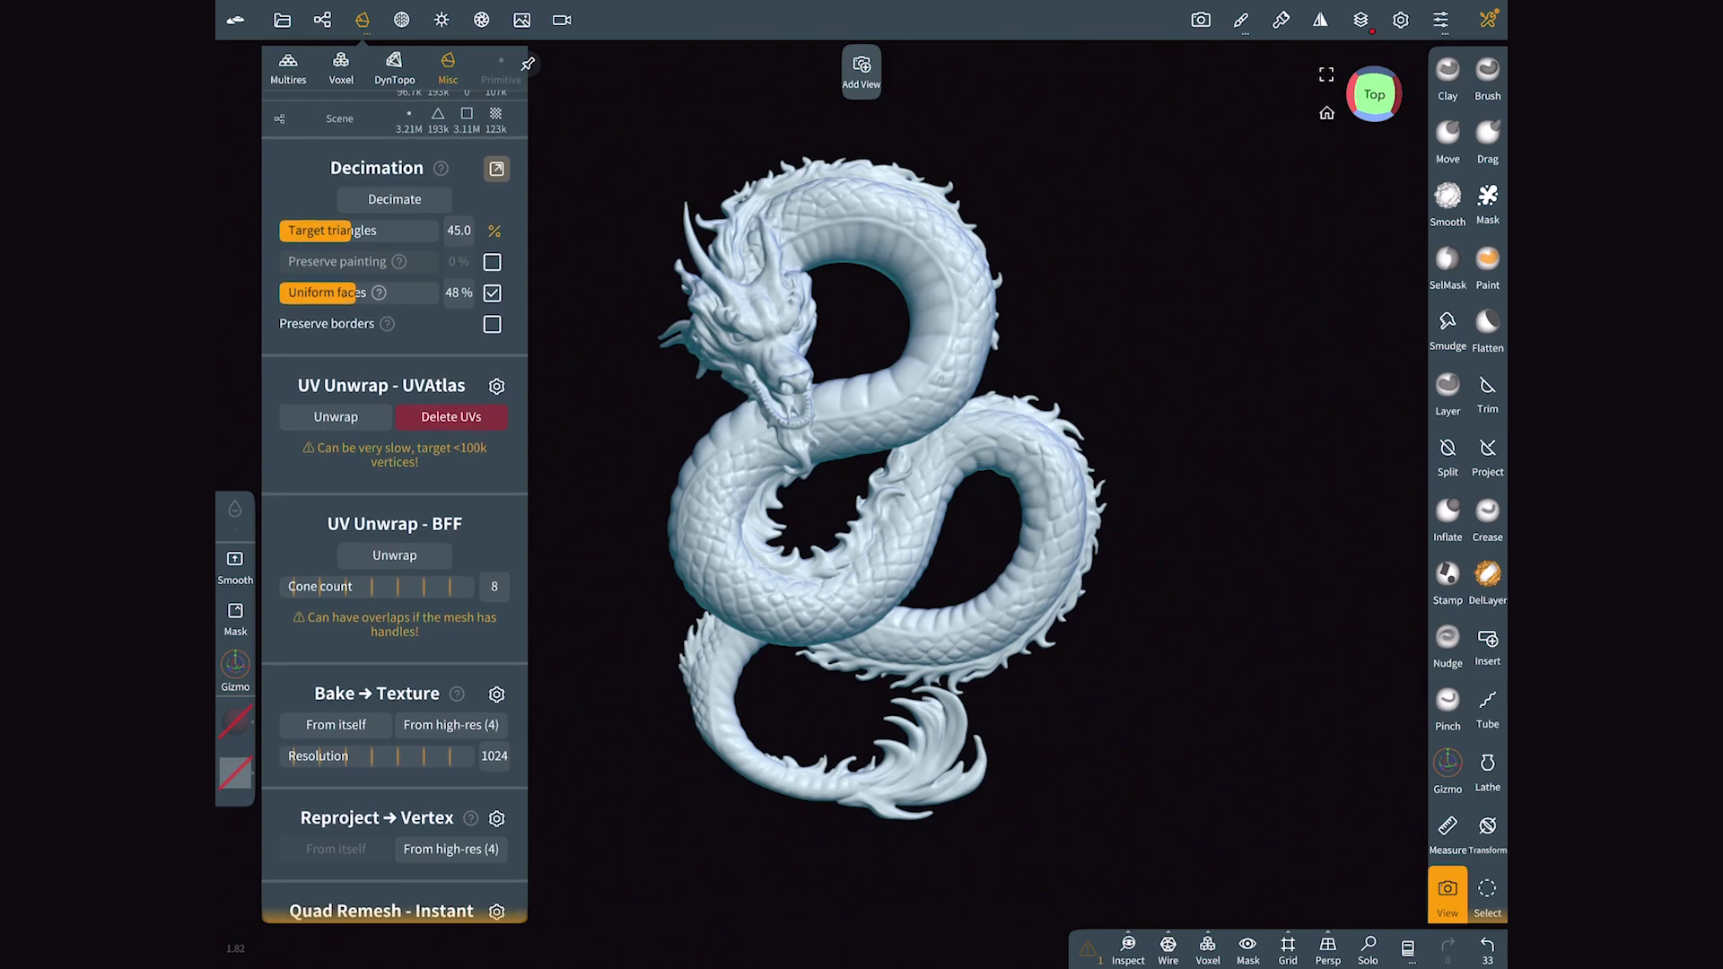
click(335, 417)
Preview the new UV layout with the Inspect checker while orbiting, then turn Inspect off
click(1127, 949)
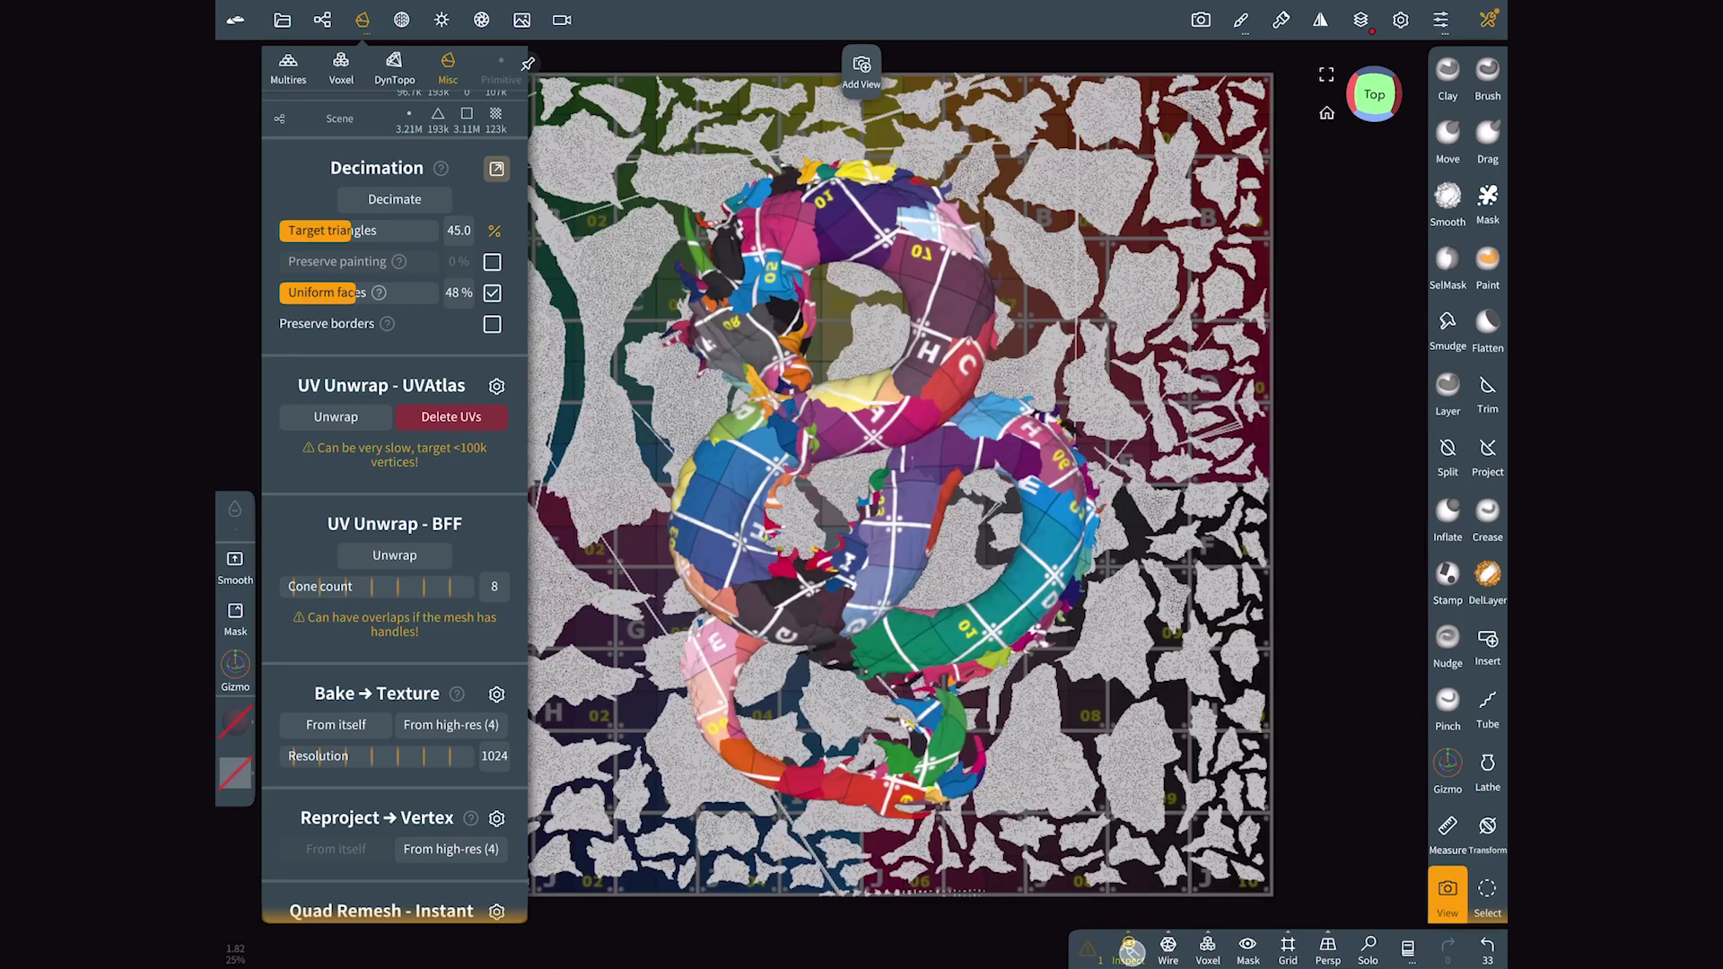
drag(1207, 660, 1081, 691)
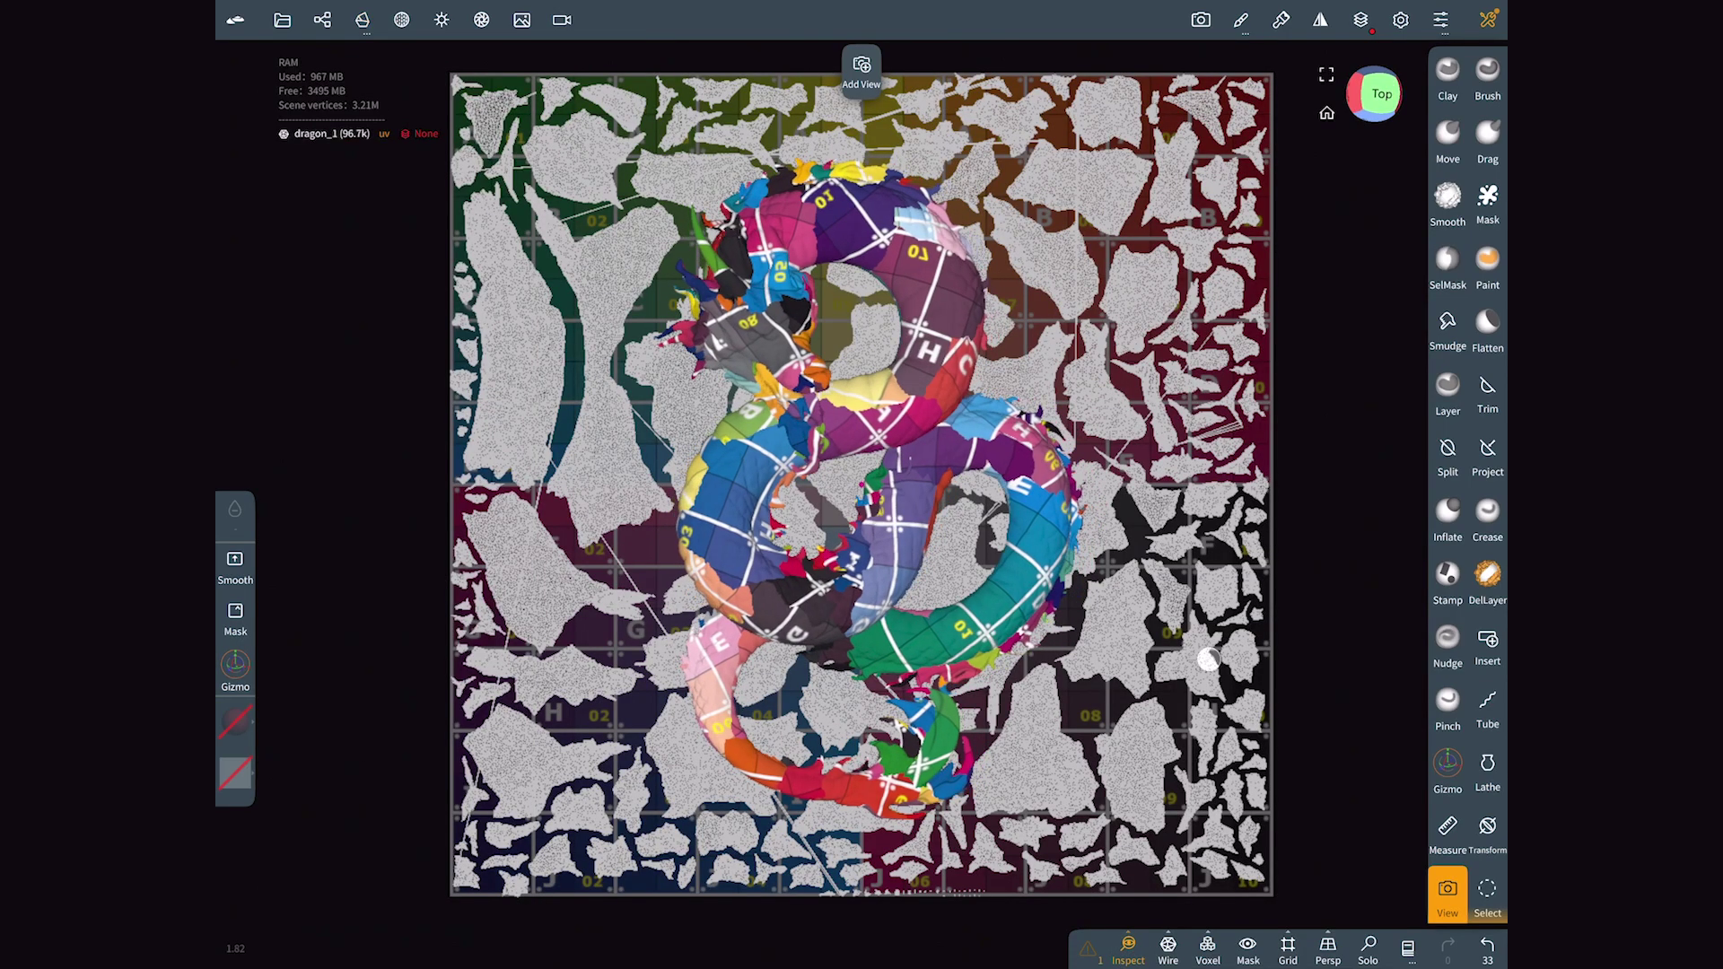
click(584, 309)
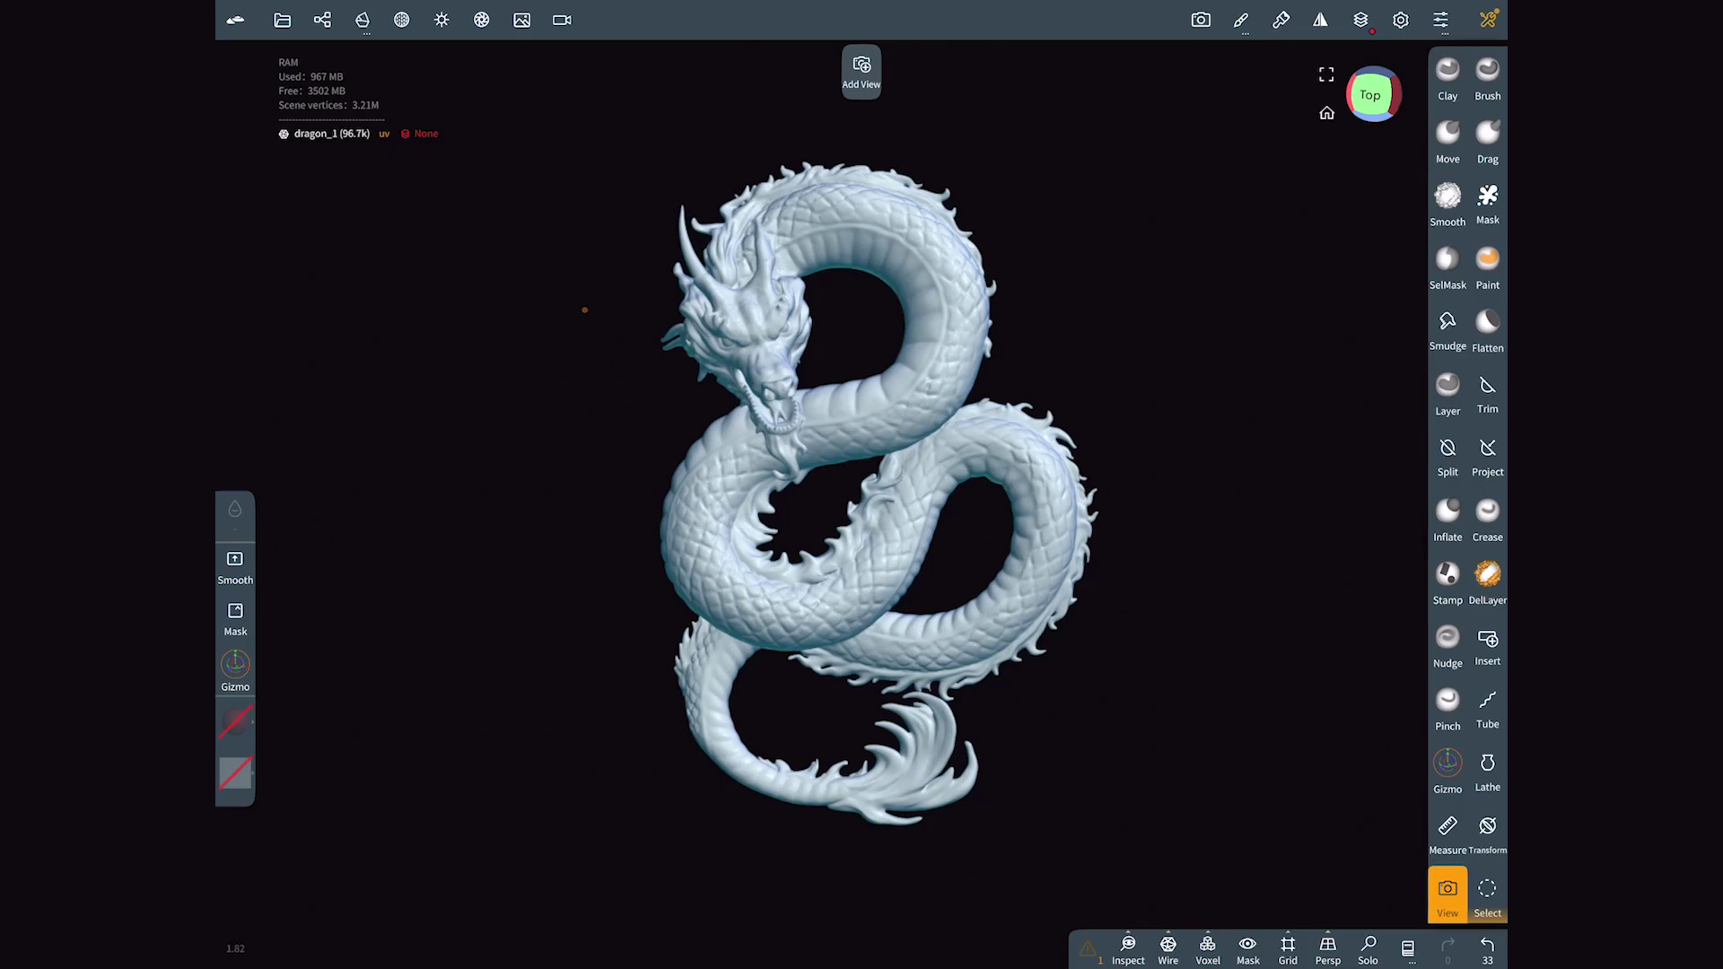
click(282, 19)
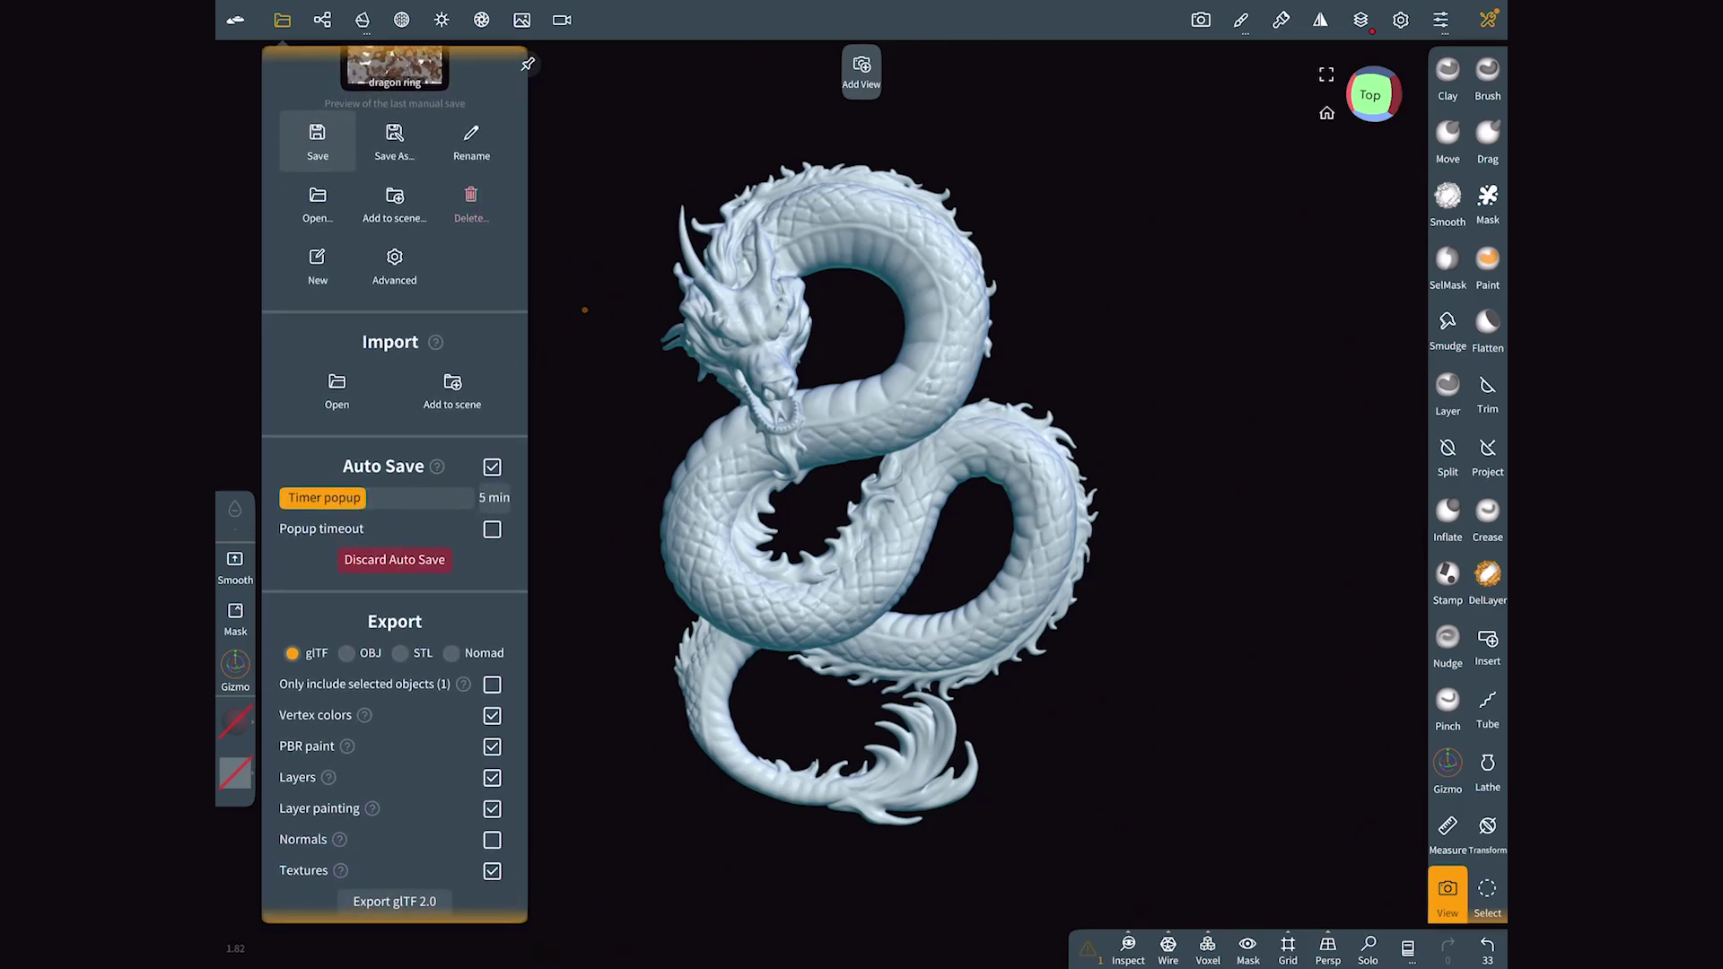
Export only the selected dragon object as a 13.8 MB OBJ file
scroll(394, 484, down, 3)
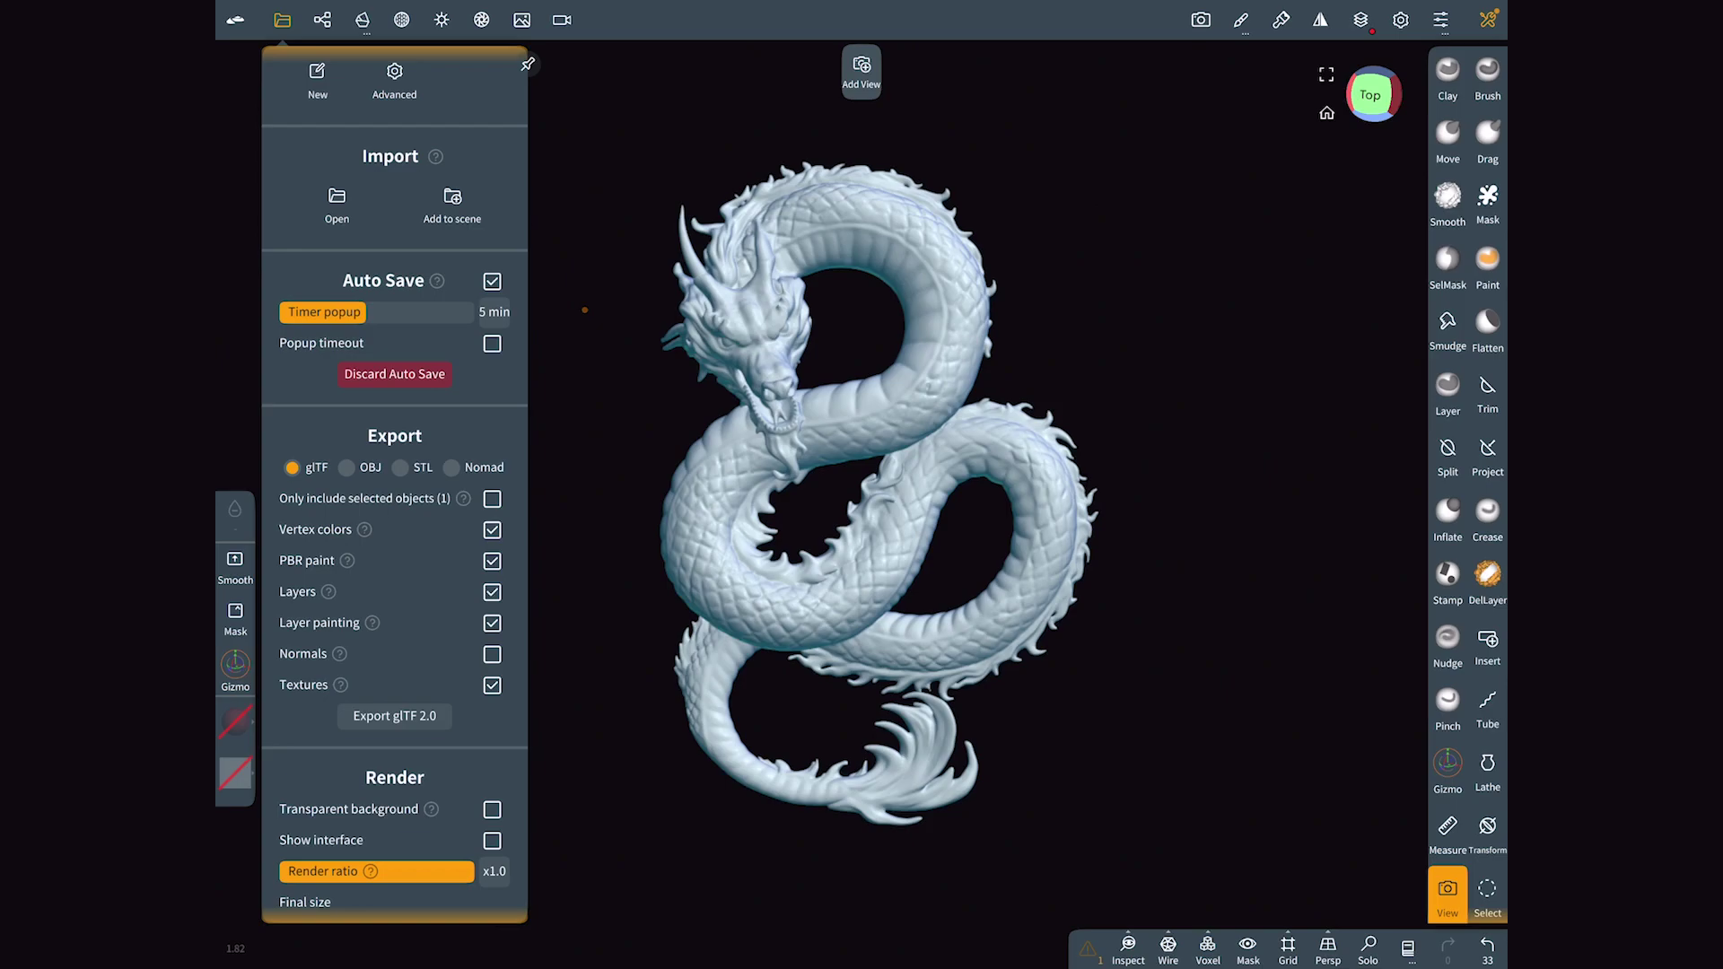
click(347, 467)
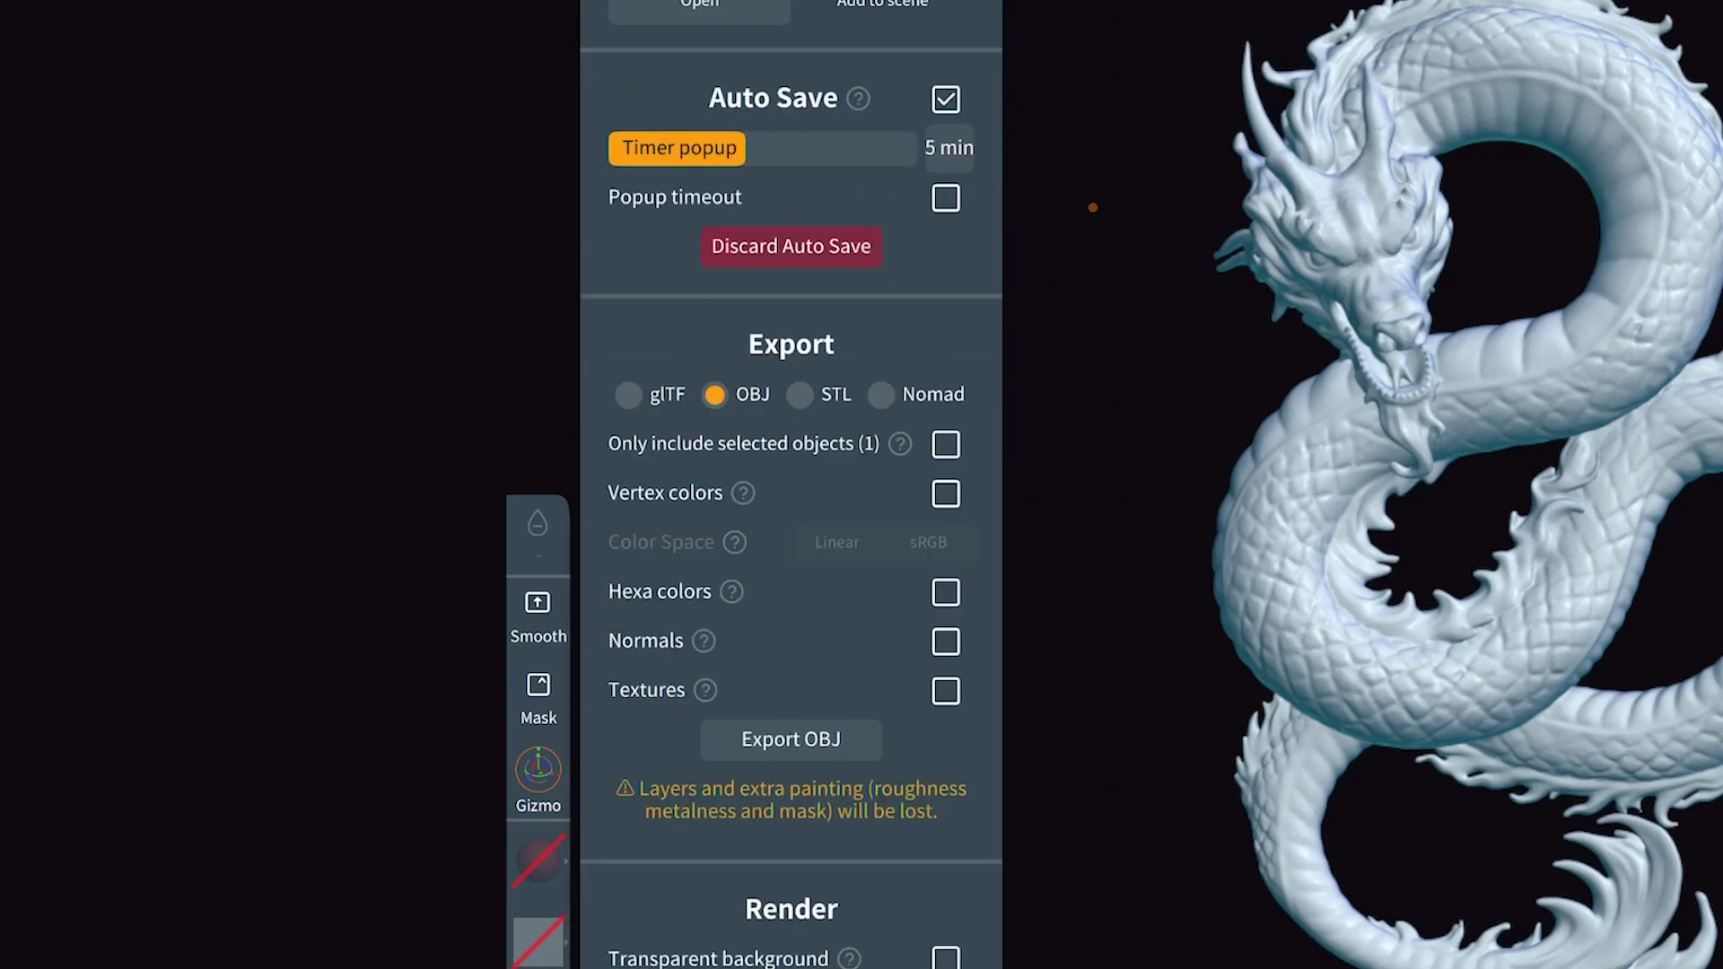
click(946, 443)
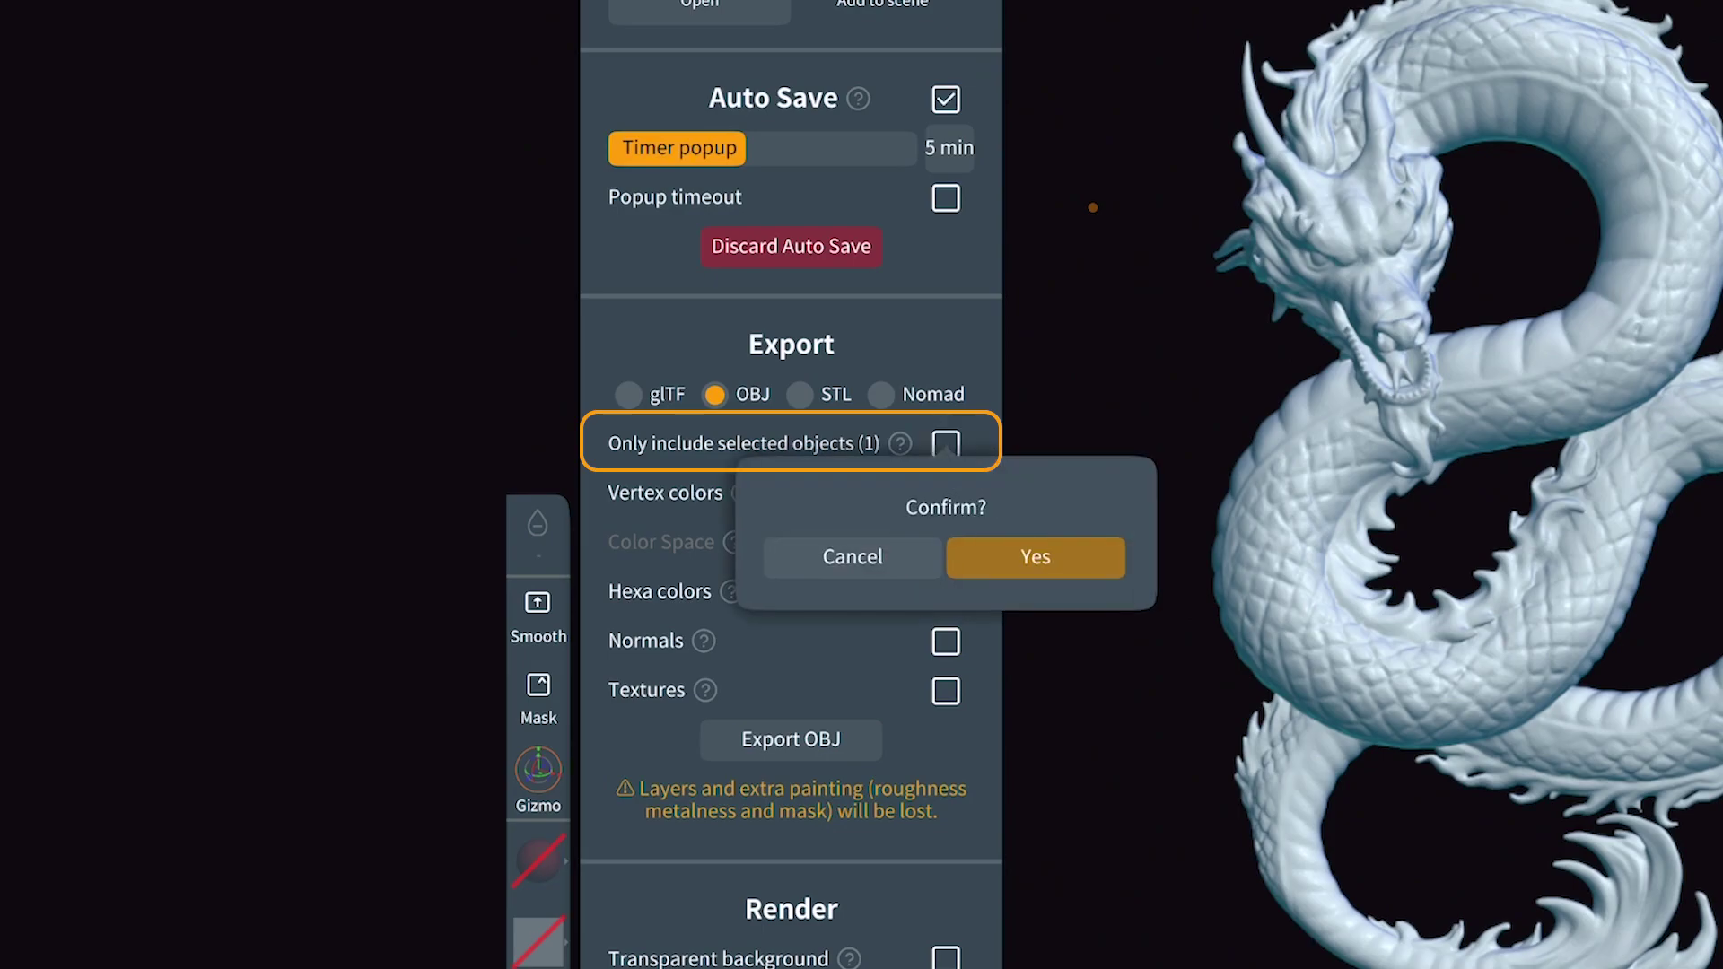
click(1035, 556)
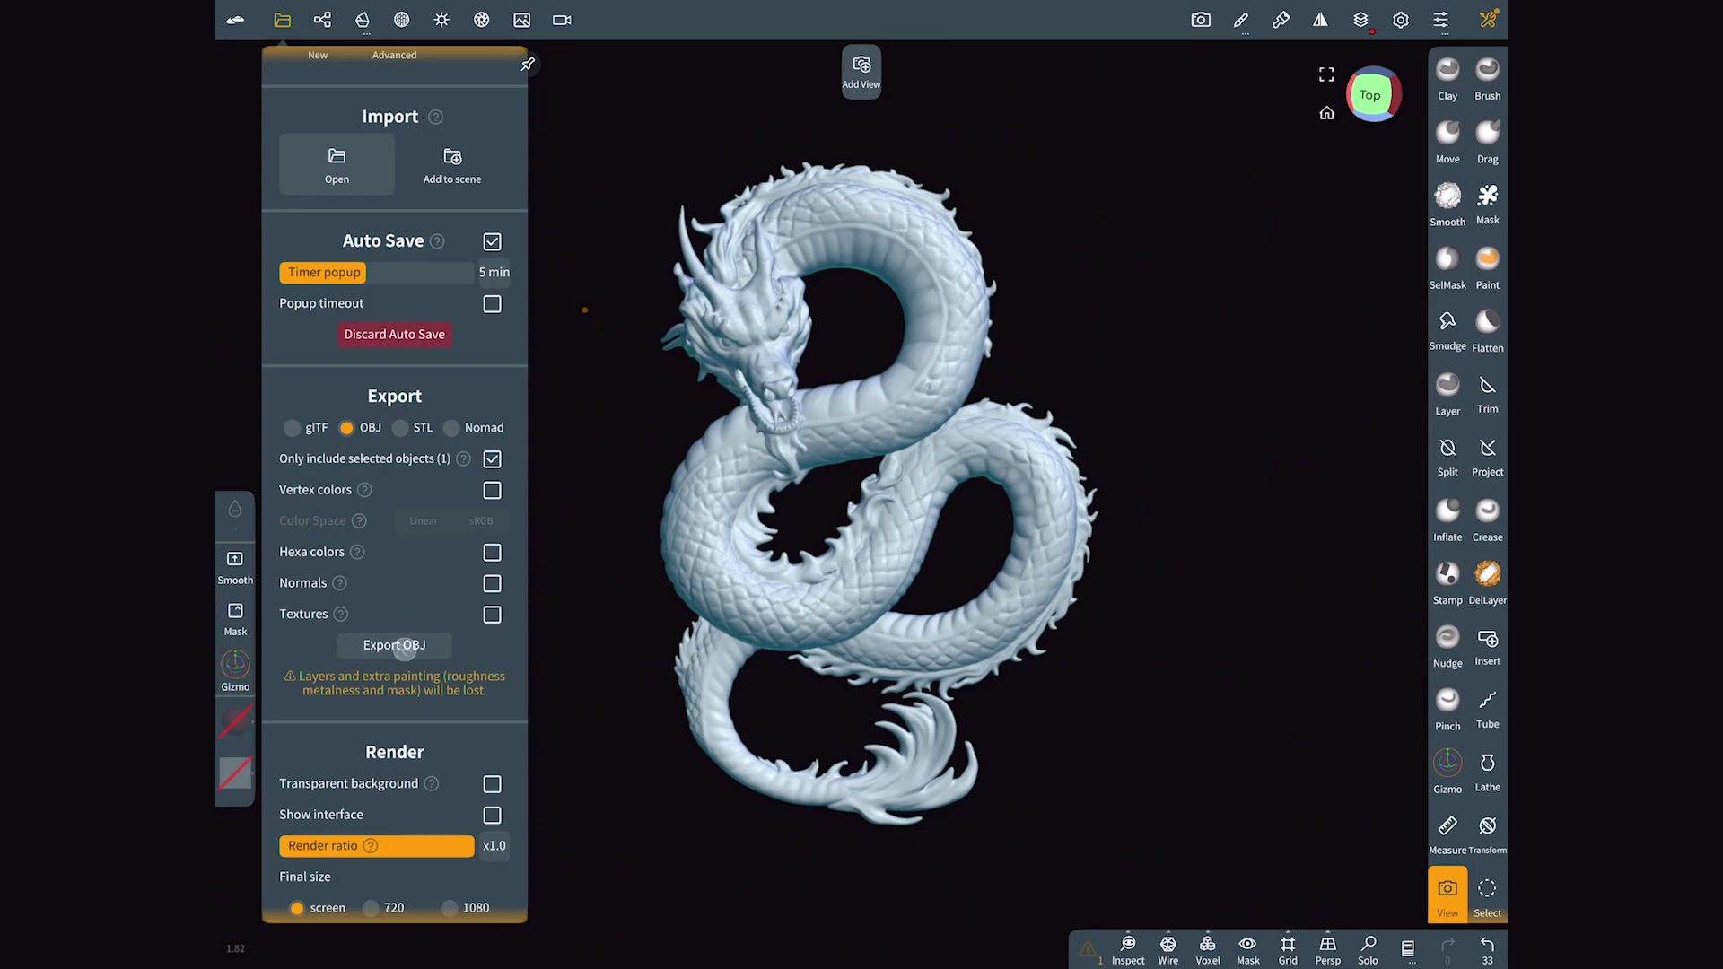
click(404, 646)
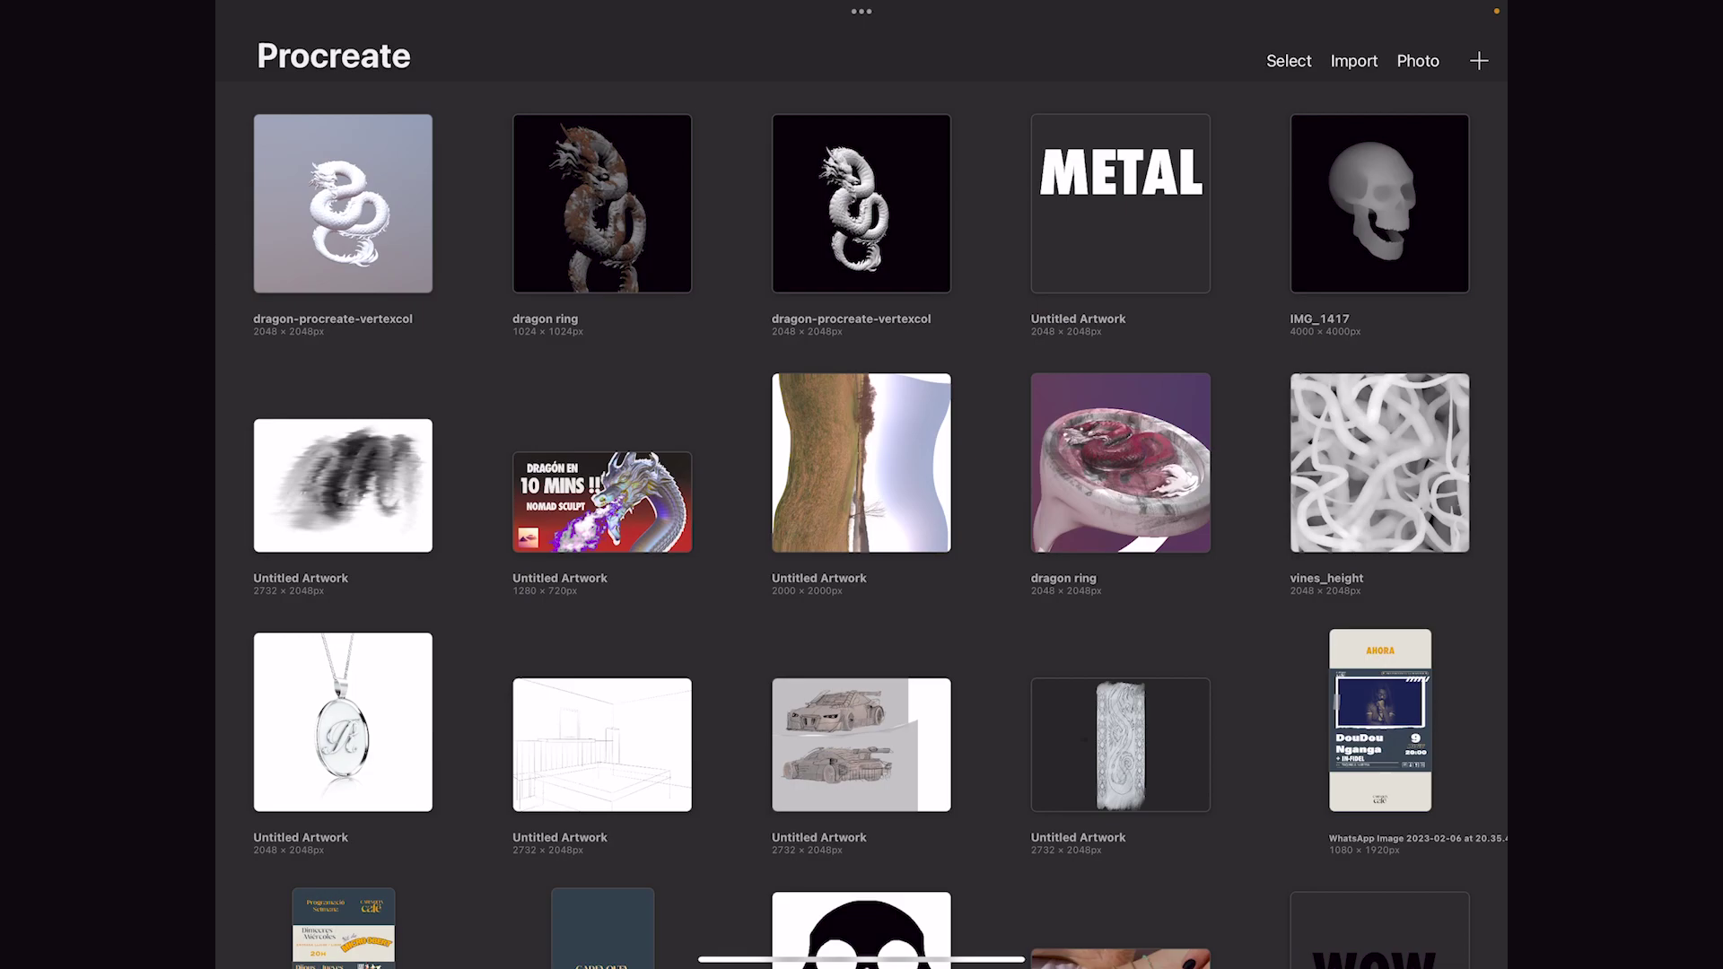
Drag dragon-procreate-vertexcol from Files in Split View into the Procreate gallery
drag(861, 965, 861, 852)
drag(371, 900, 269, 449)
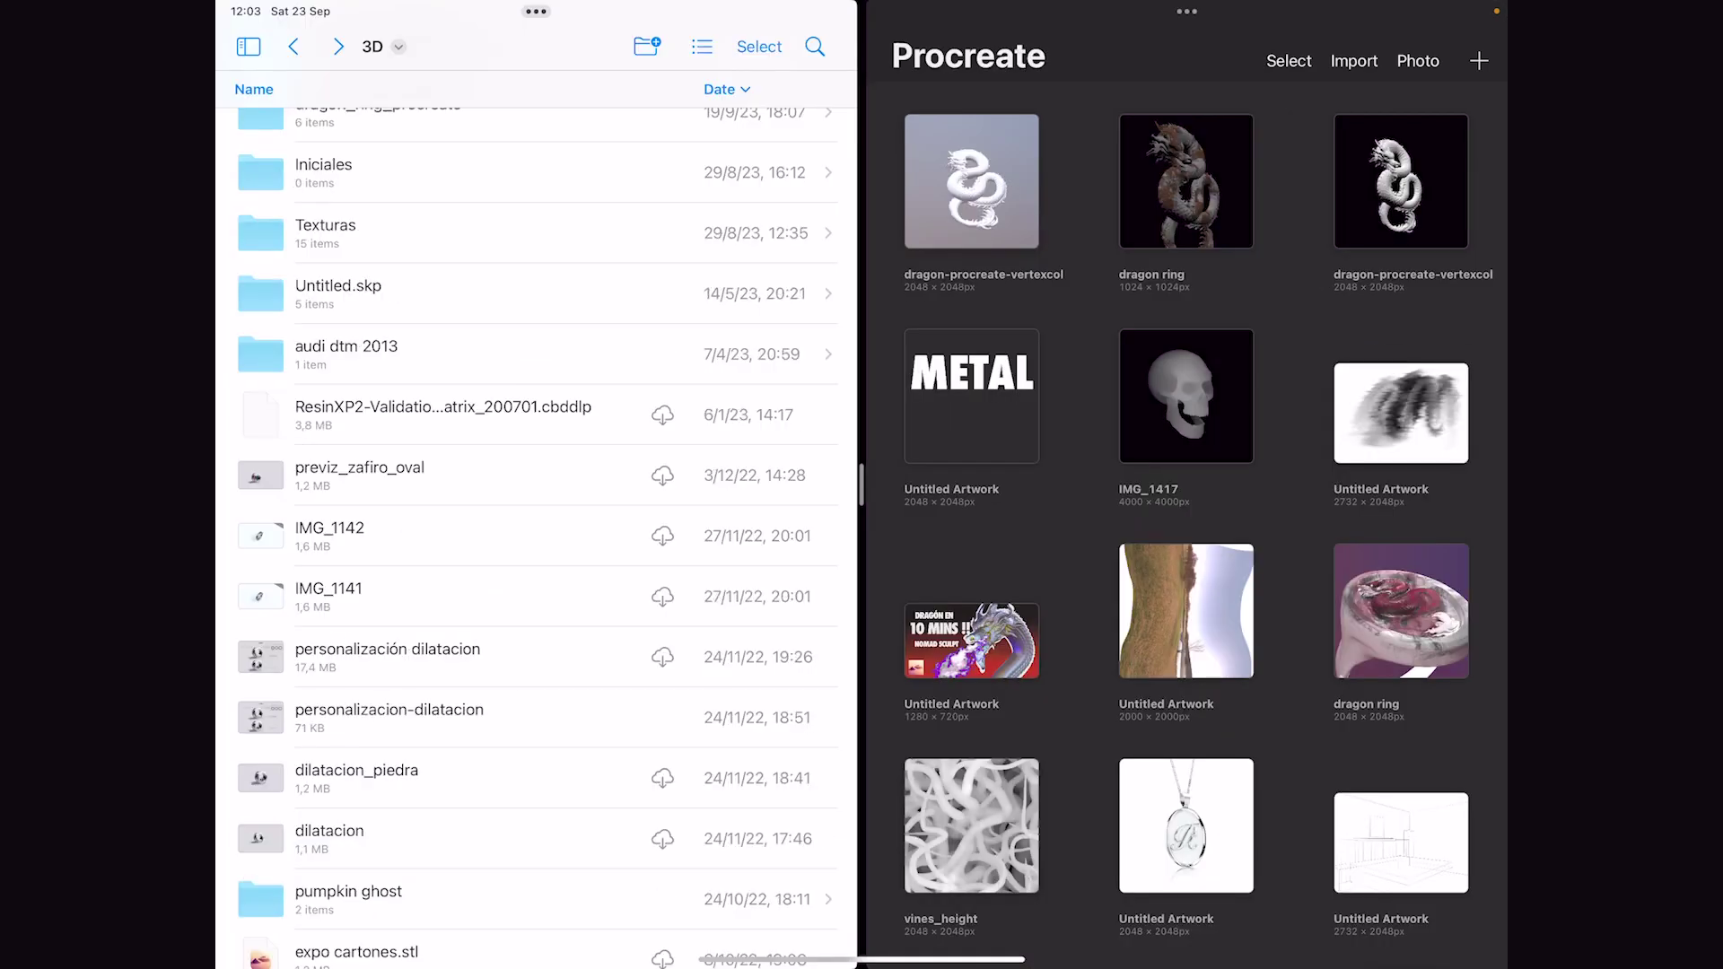
scroll(536, 539, up, 5)
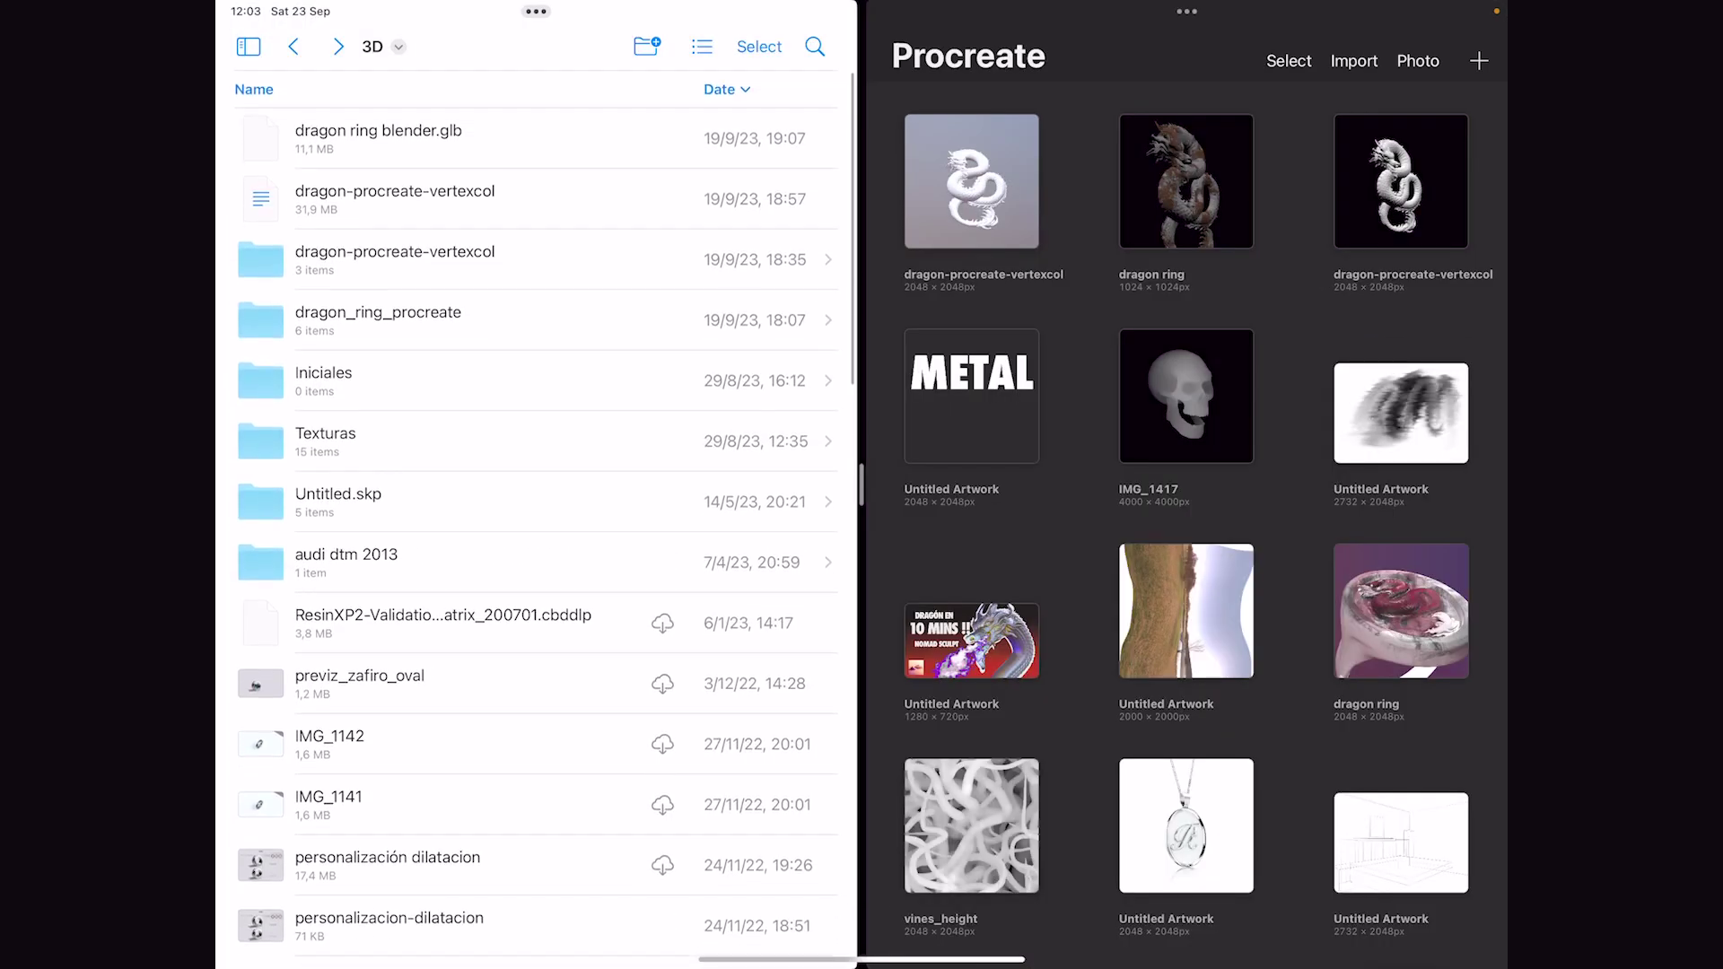
drag(395, 198, 1110, 315)
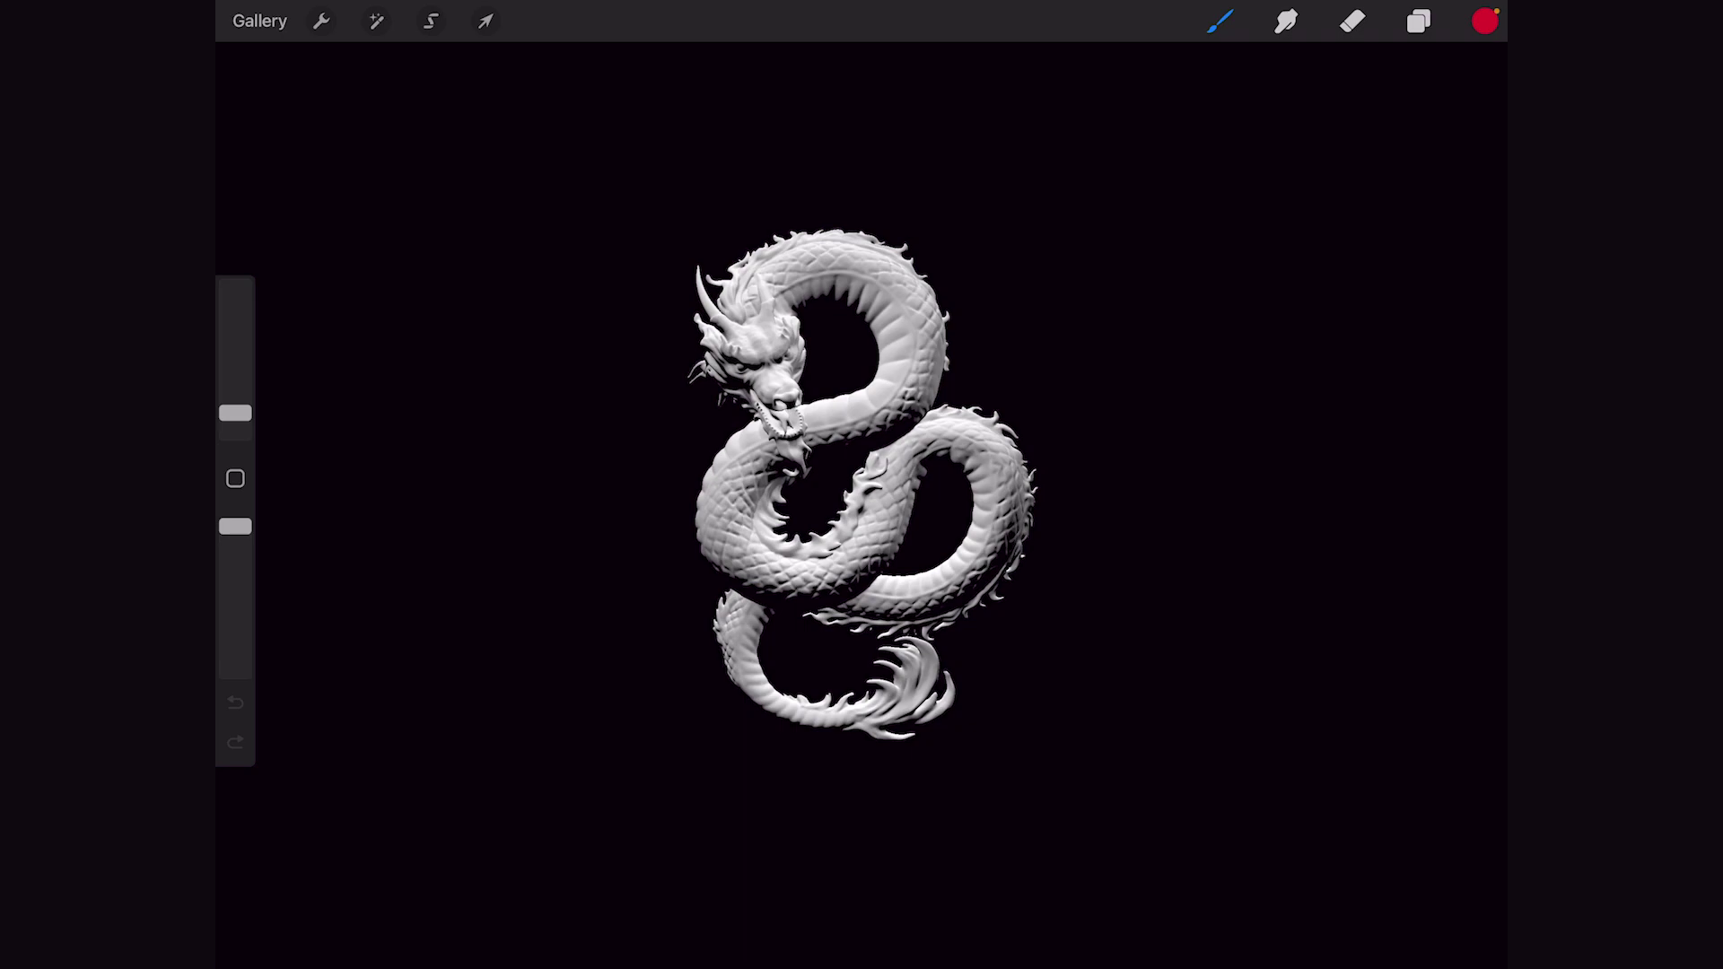
Expand the Base Layer's material channels and select the Colour channel
click(1418, 21)
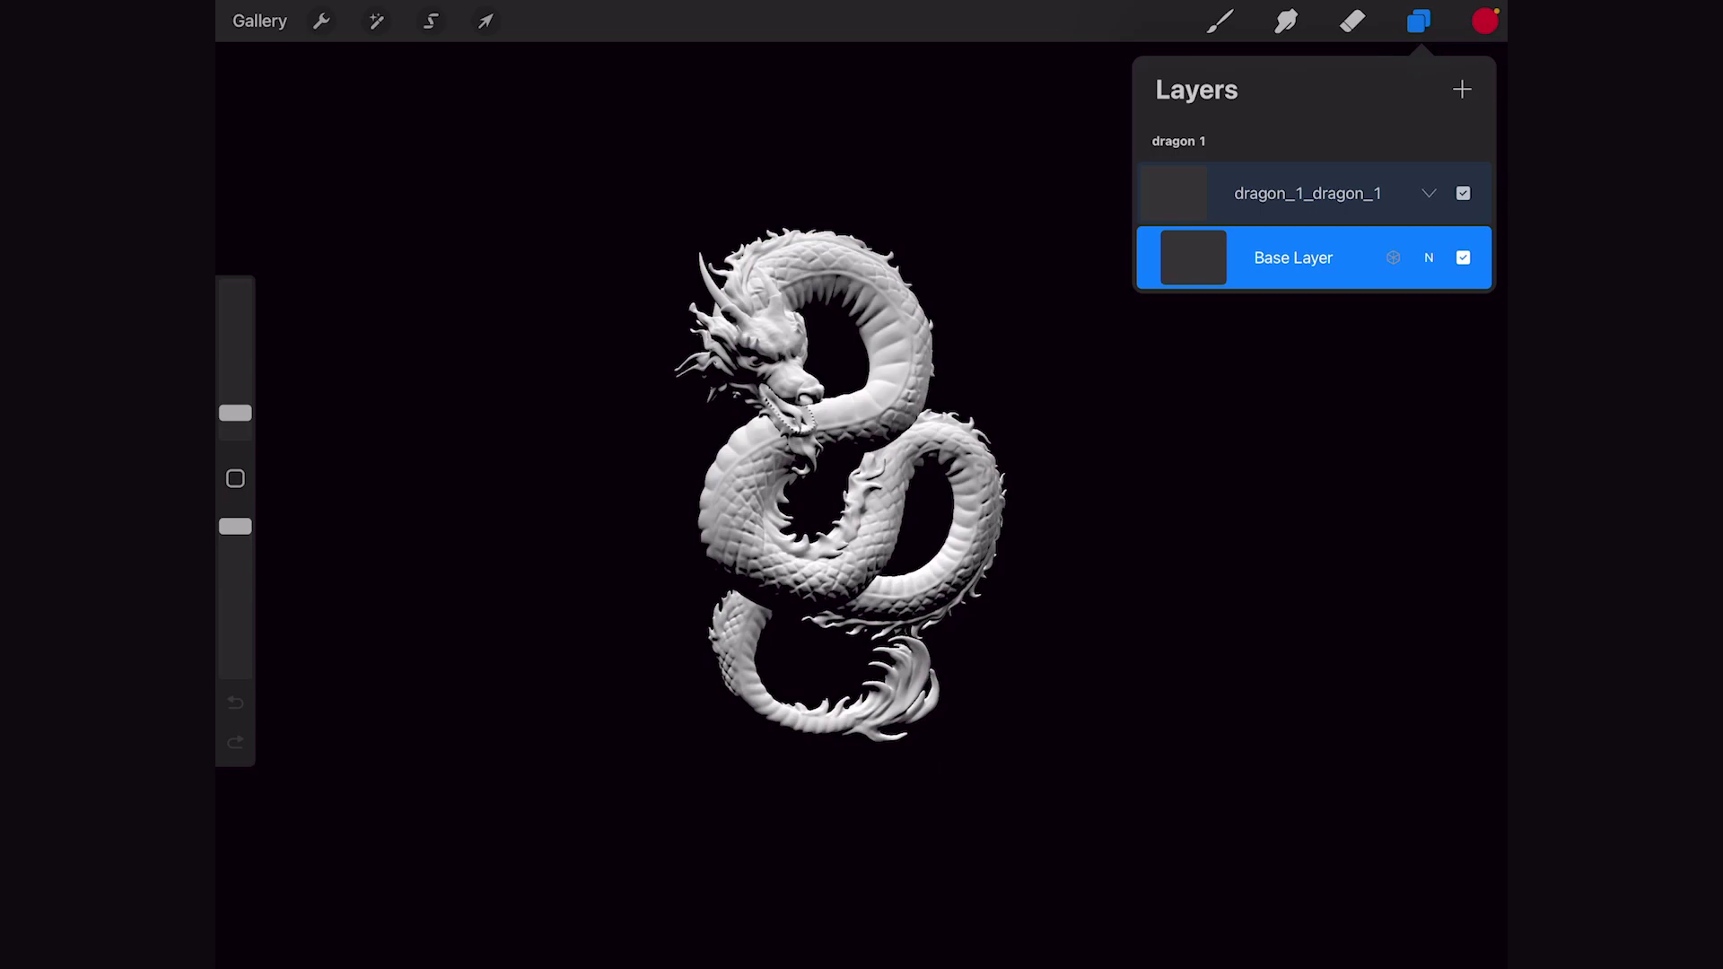
click(1293, 258)
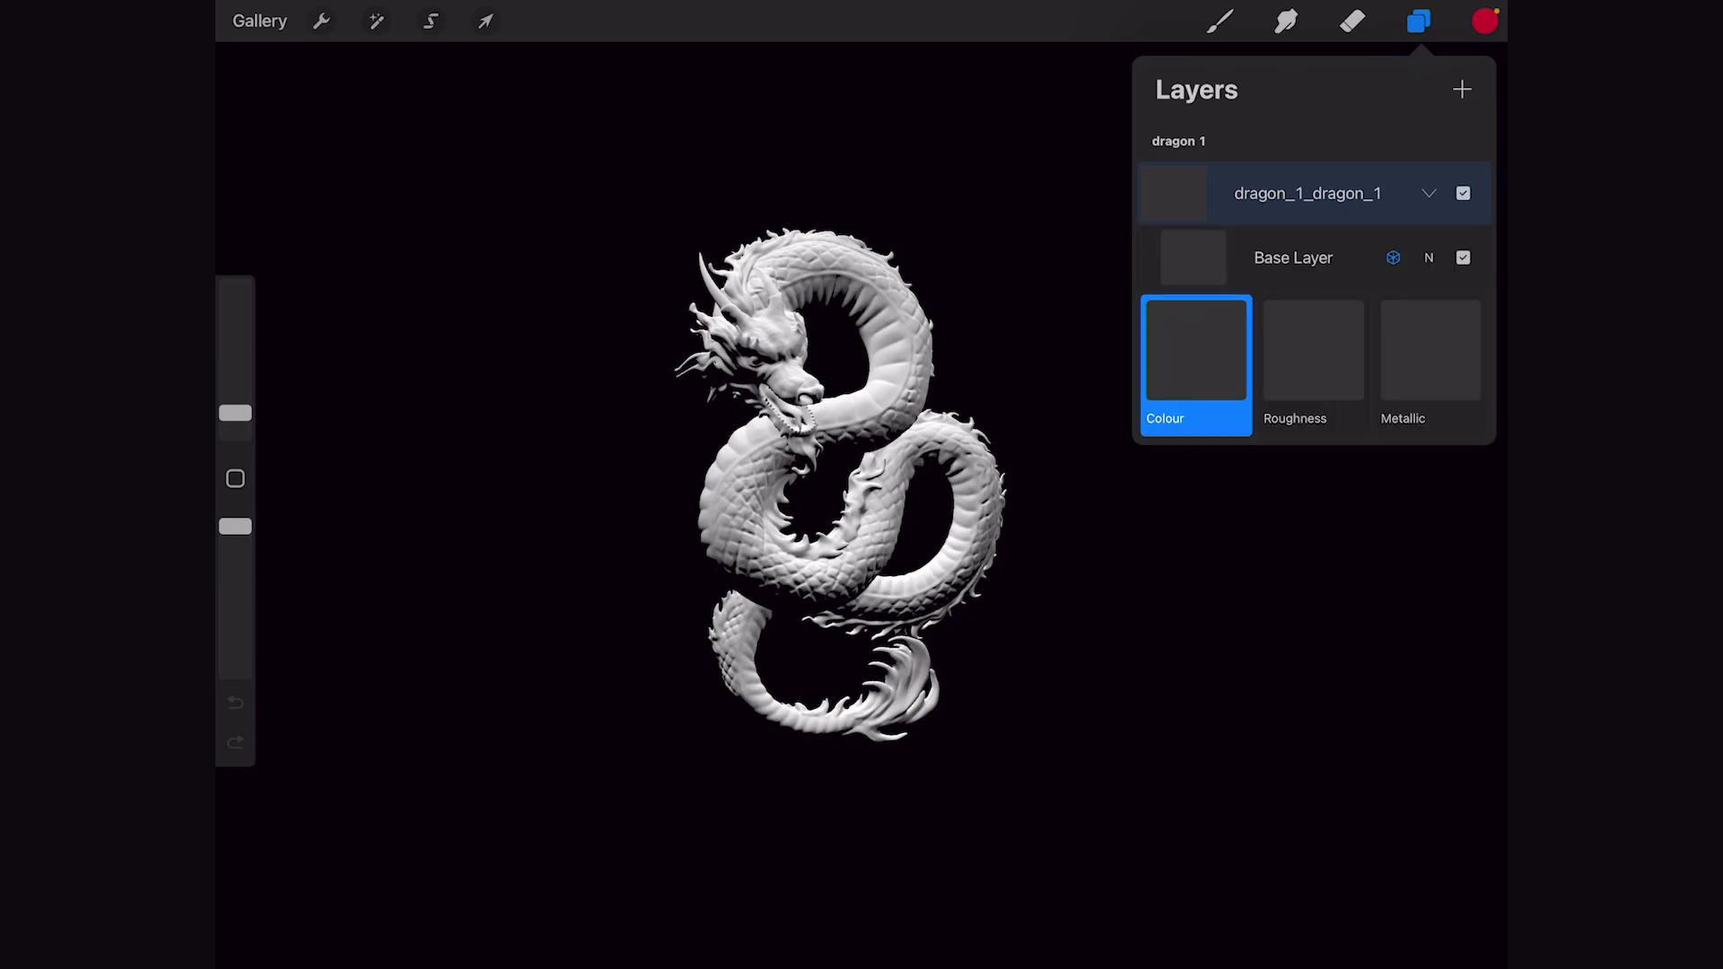
click(1313, 359)
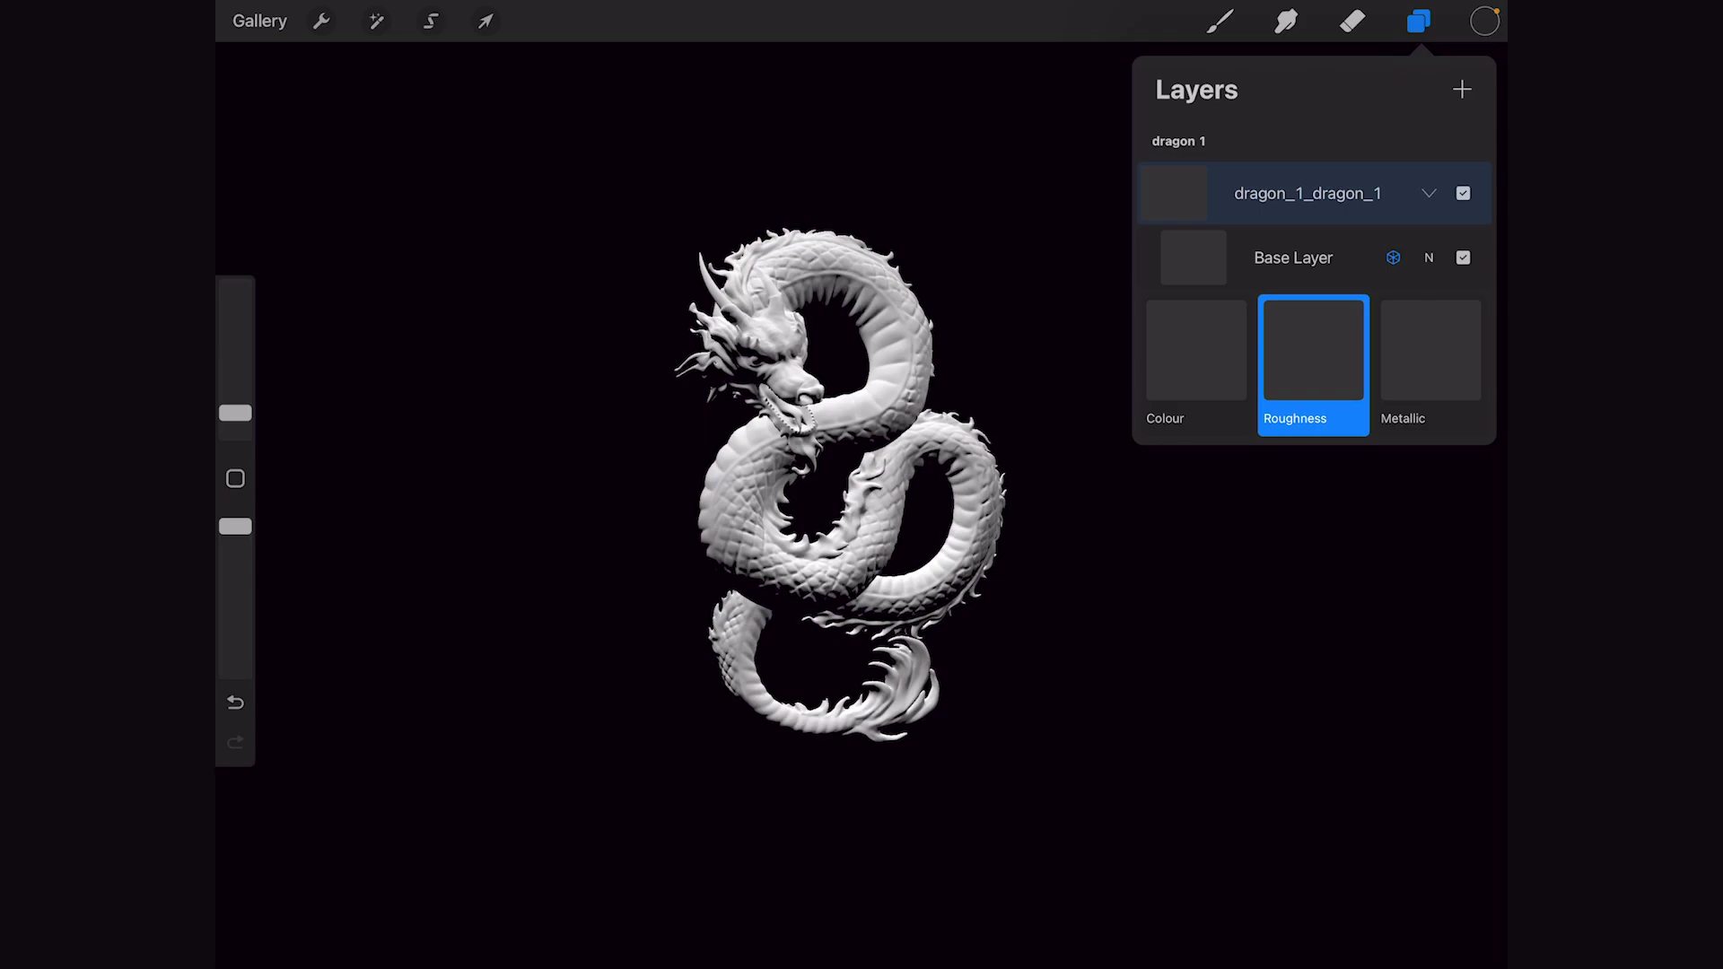
click(1430, 359)
click(1196, 359)
click(1313, 359)
click(1431, 359)
click(1196, 359)
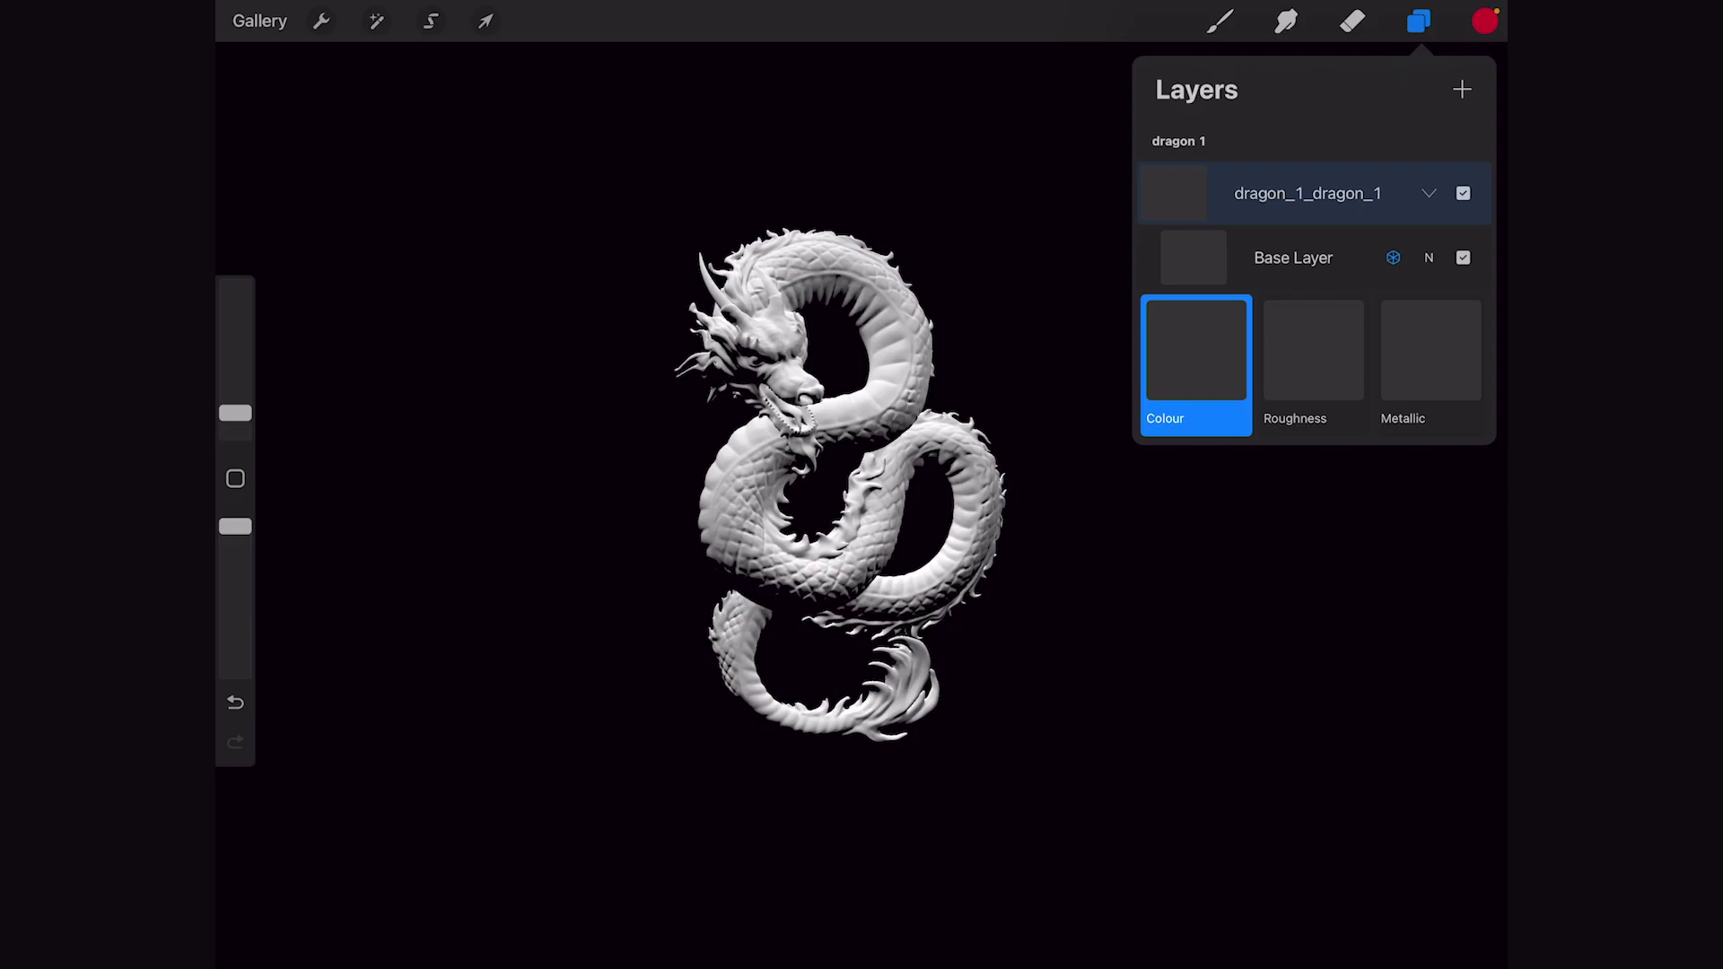
Brush red paint across the dragon's neck coil beside the head
click(1219, 20)
mouse_move(884, 426)
mouse_down()
mouse_move(899, 375)
mouse_move(874, 417)
mouse_move(913, 391)
mouse_up()
click(1418, 21)
click(1219, 20)
drag(902, 332, 853, 431)
click(1418, 21)
click(1430, 359)
click(1219, 21)
scroll(893, 409, up, 5)
scroll(861, 502, down, 3)
scroll(861, 503, down, 3)
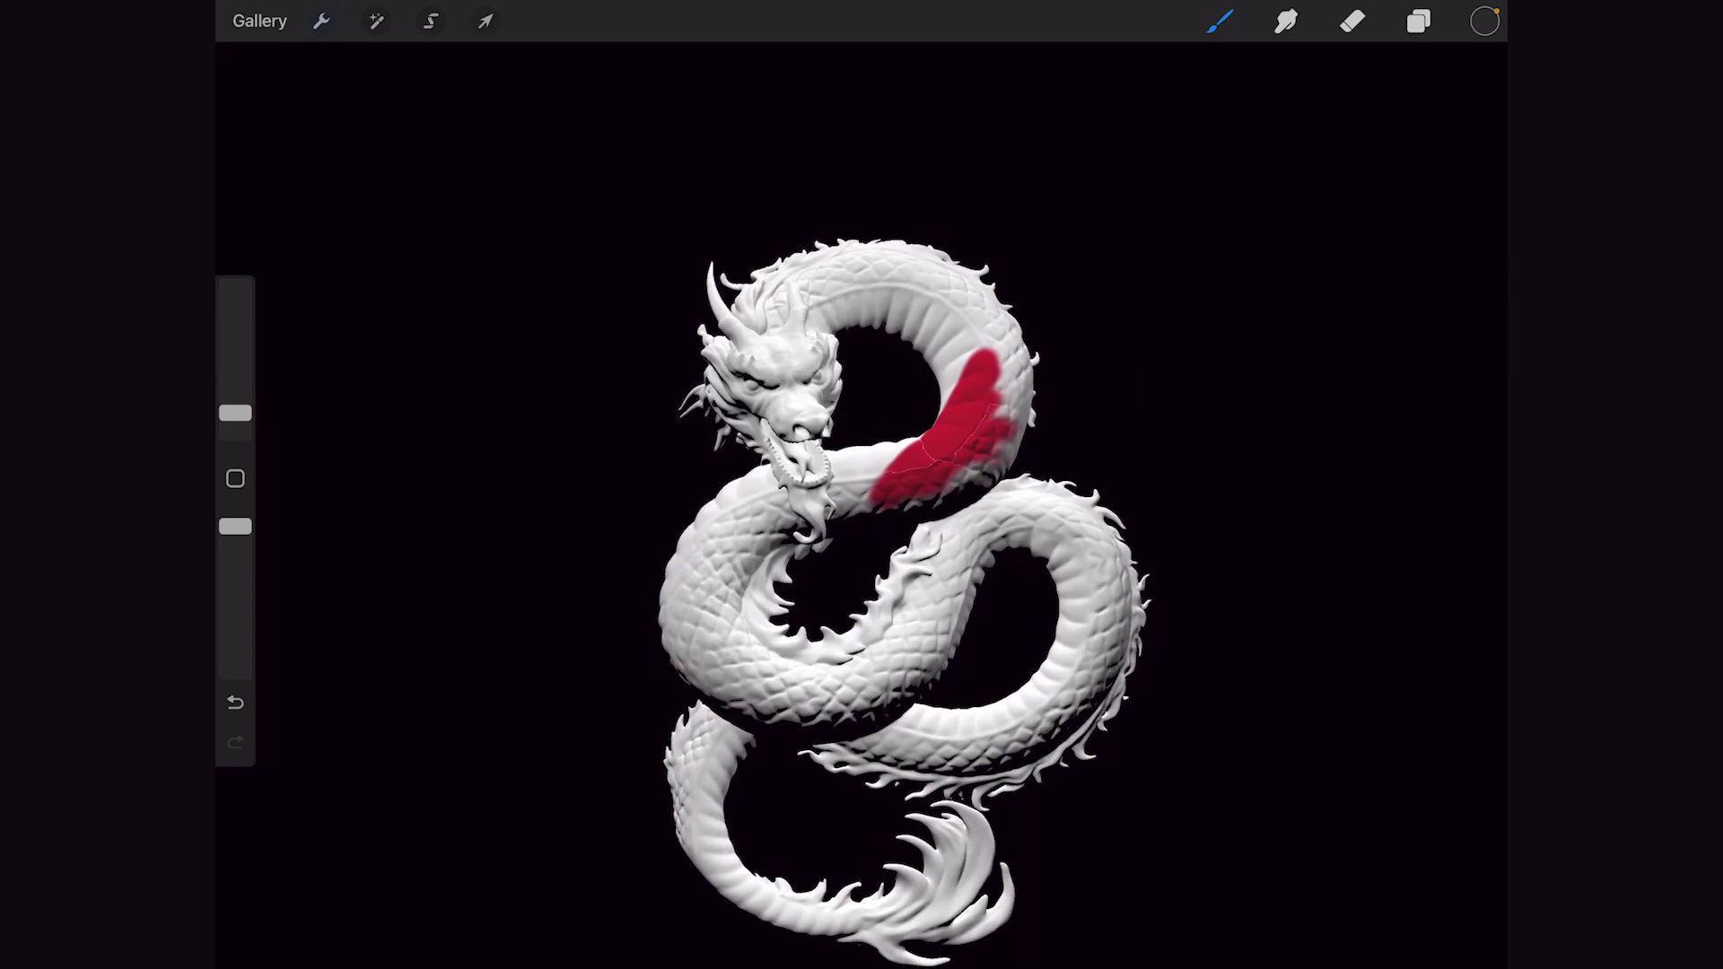
click(321, 20)
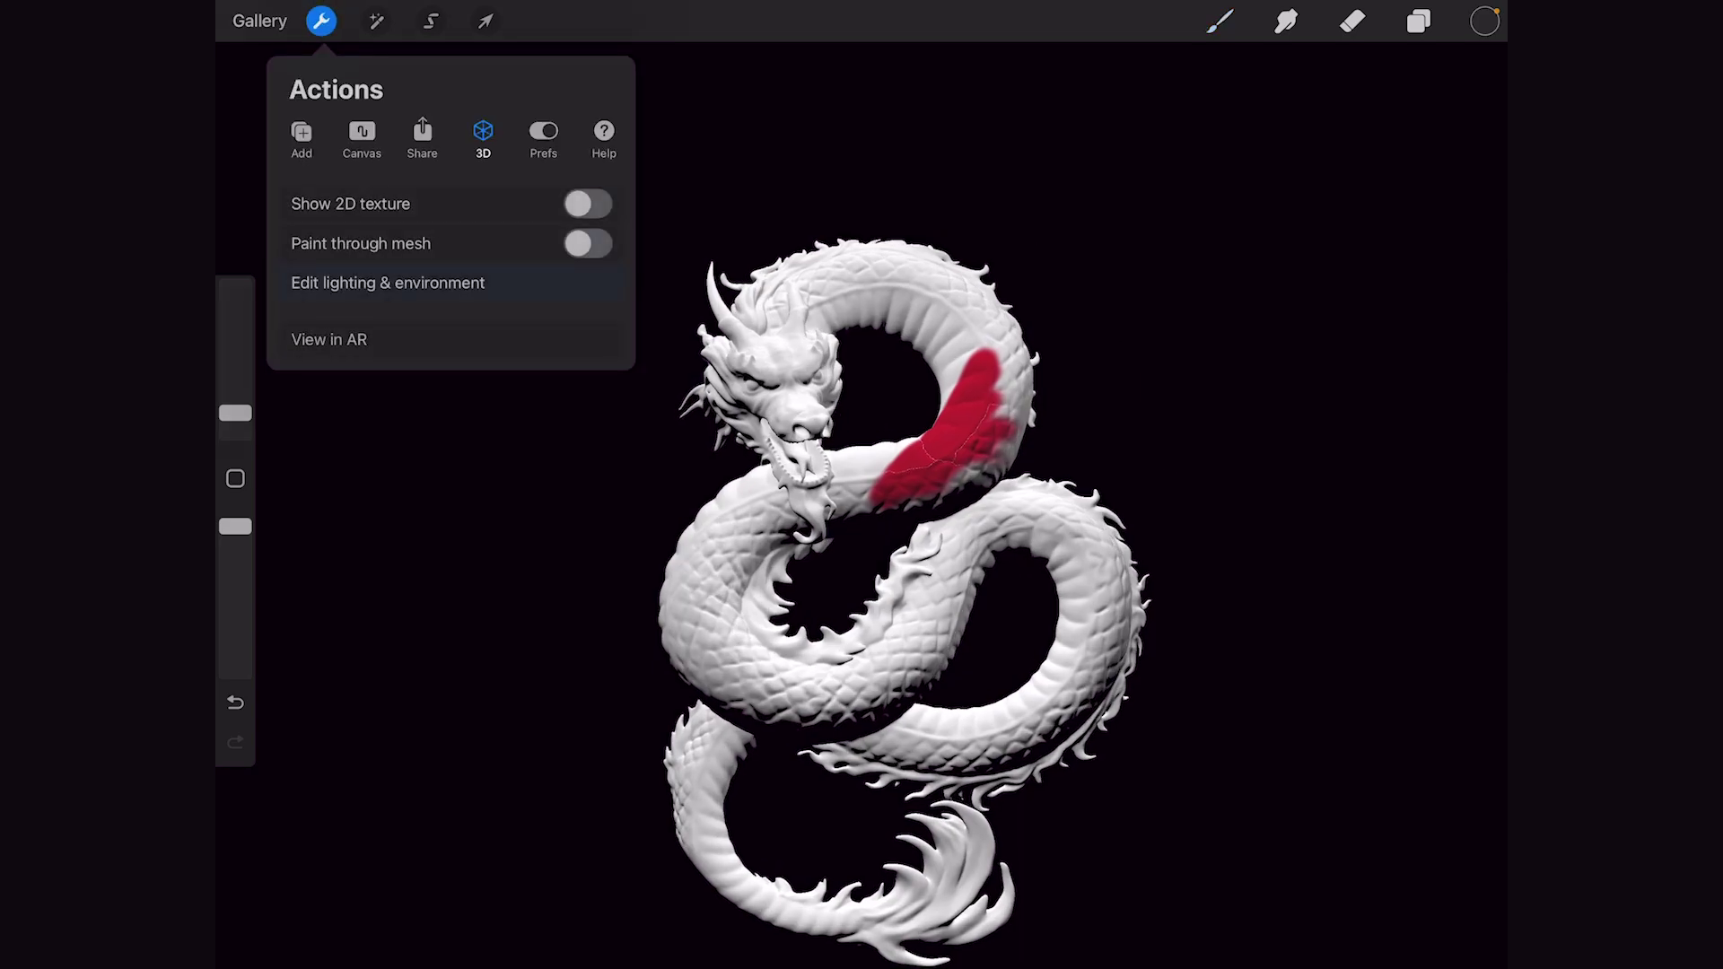
Give the light left of the dragon 35% intensity, 31% saturation and a 164° teal hue
click(388, 282)
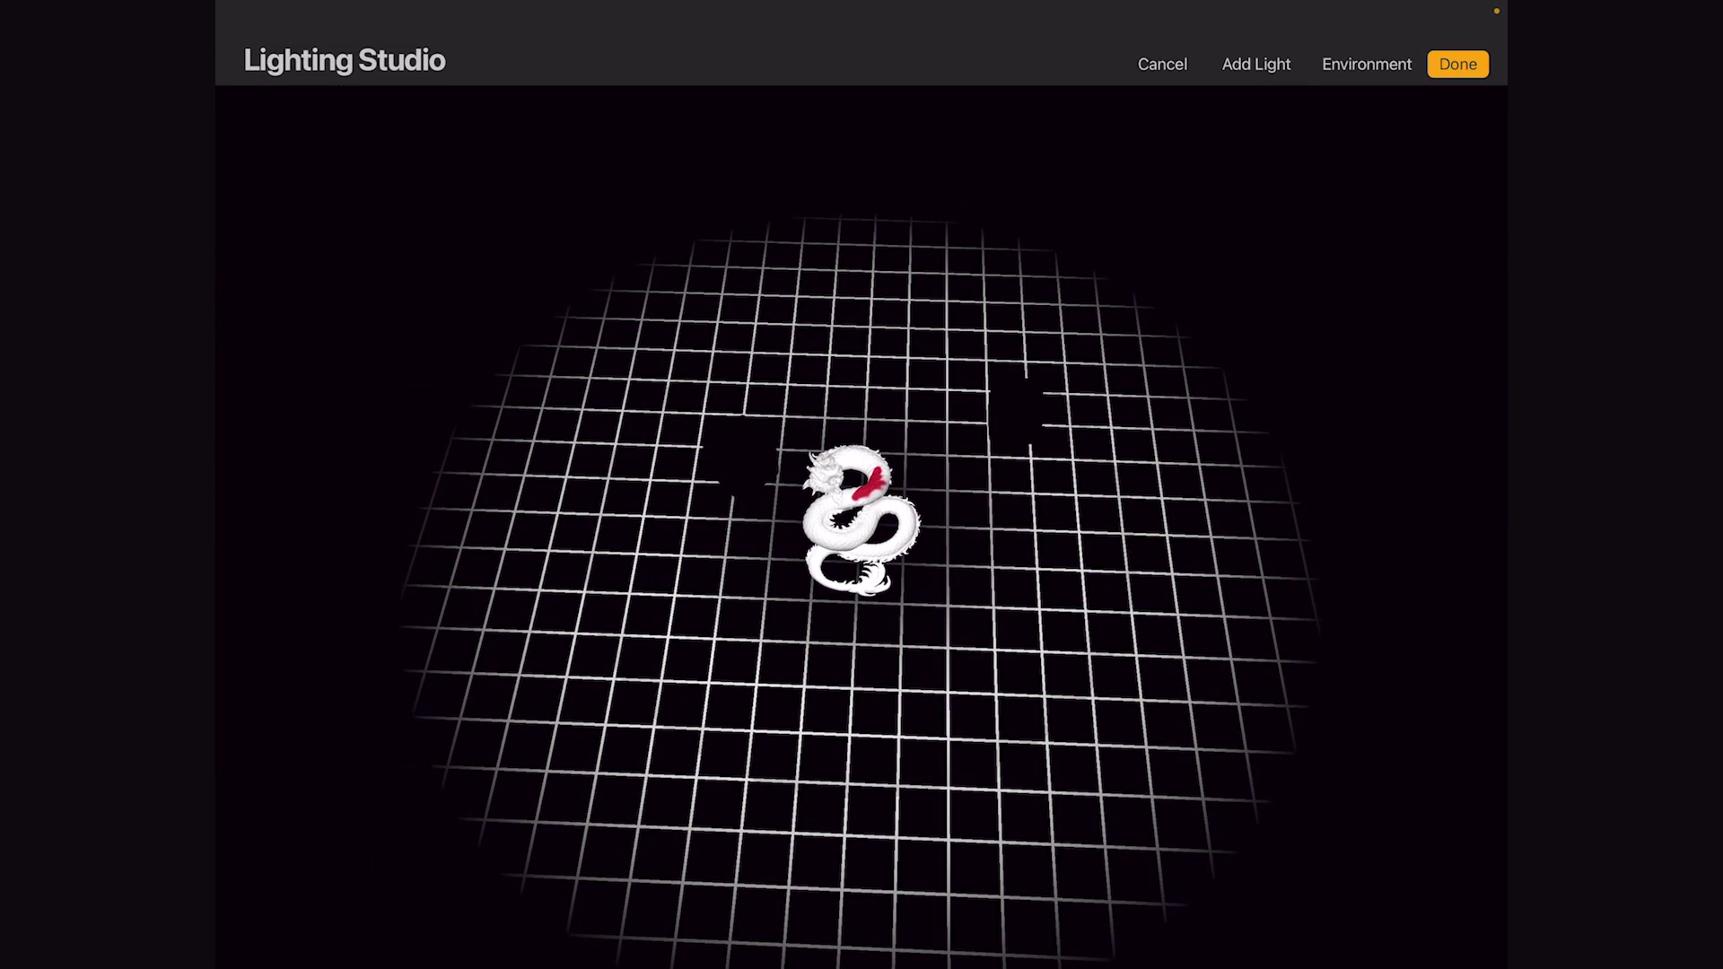
click(740, 458)
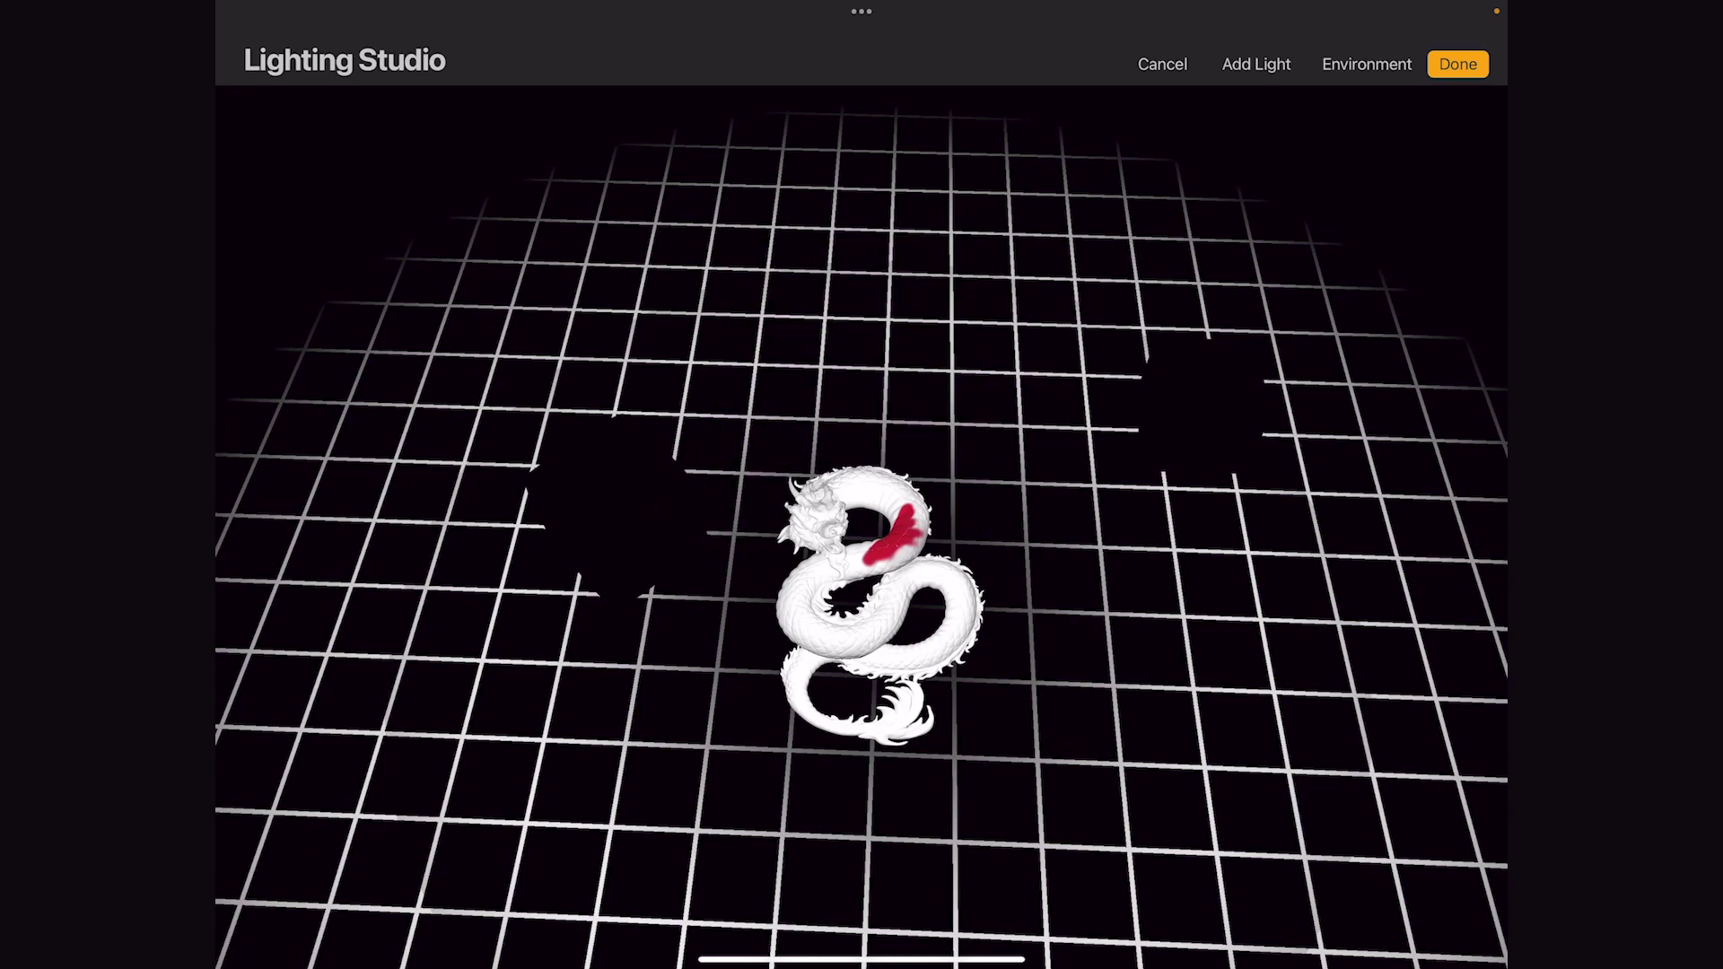
click(695, 418)
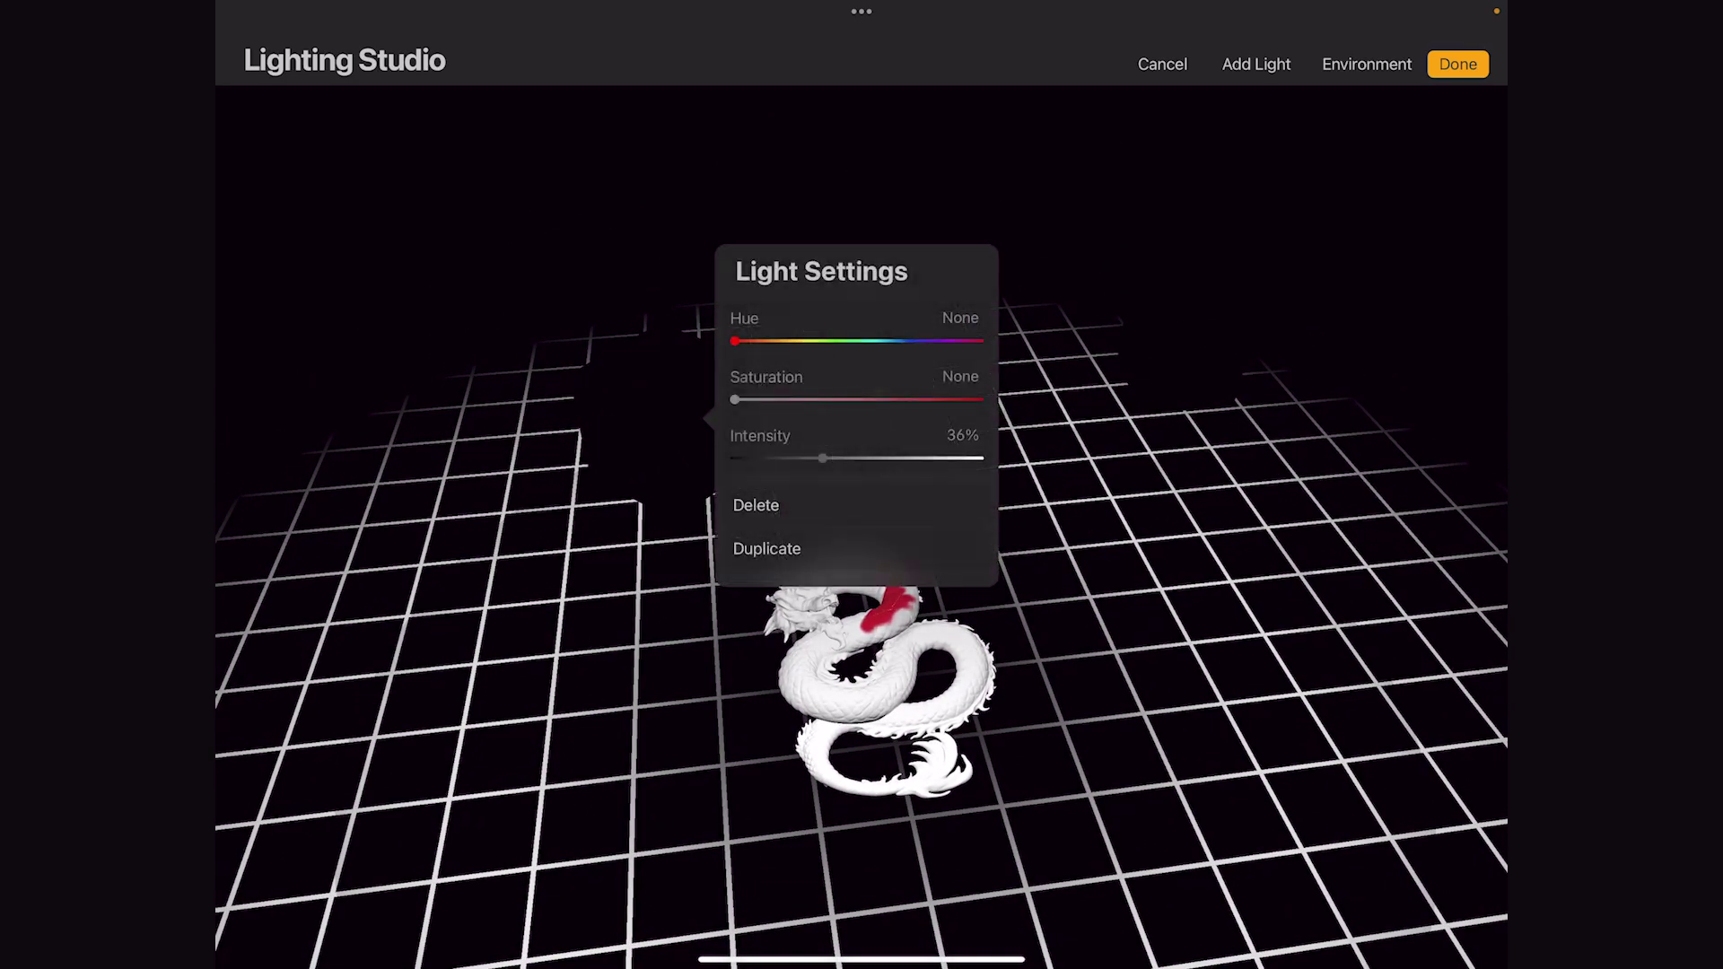
mouse_move(822, 458)
mouse_down()
mouse_move(892, 457)
mouse_move(821, 458)
mouse_up()
drag(734, 400, 810, 399)
drag(735, 341, 867, 341)
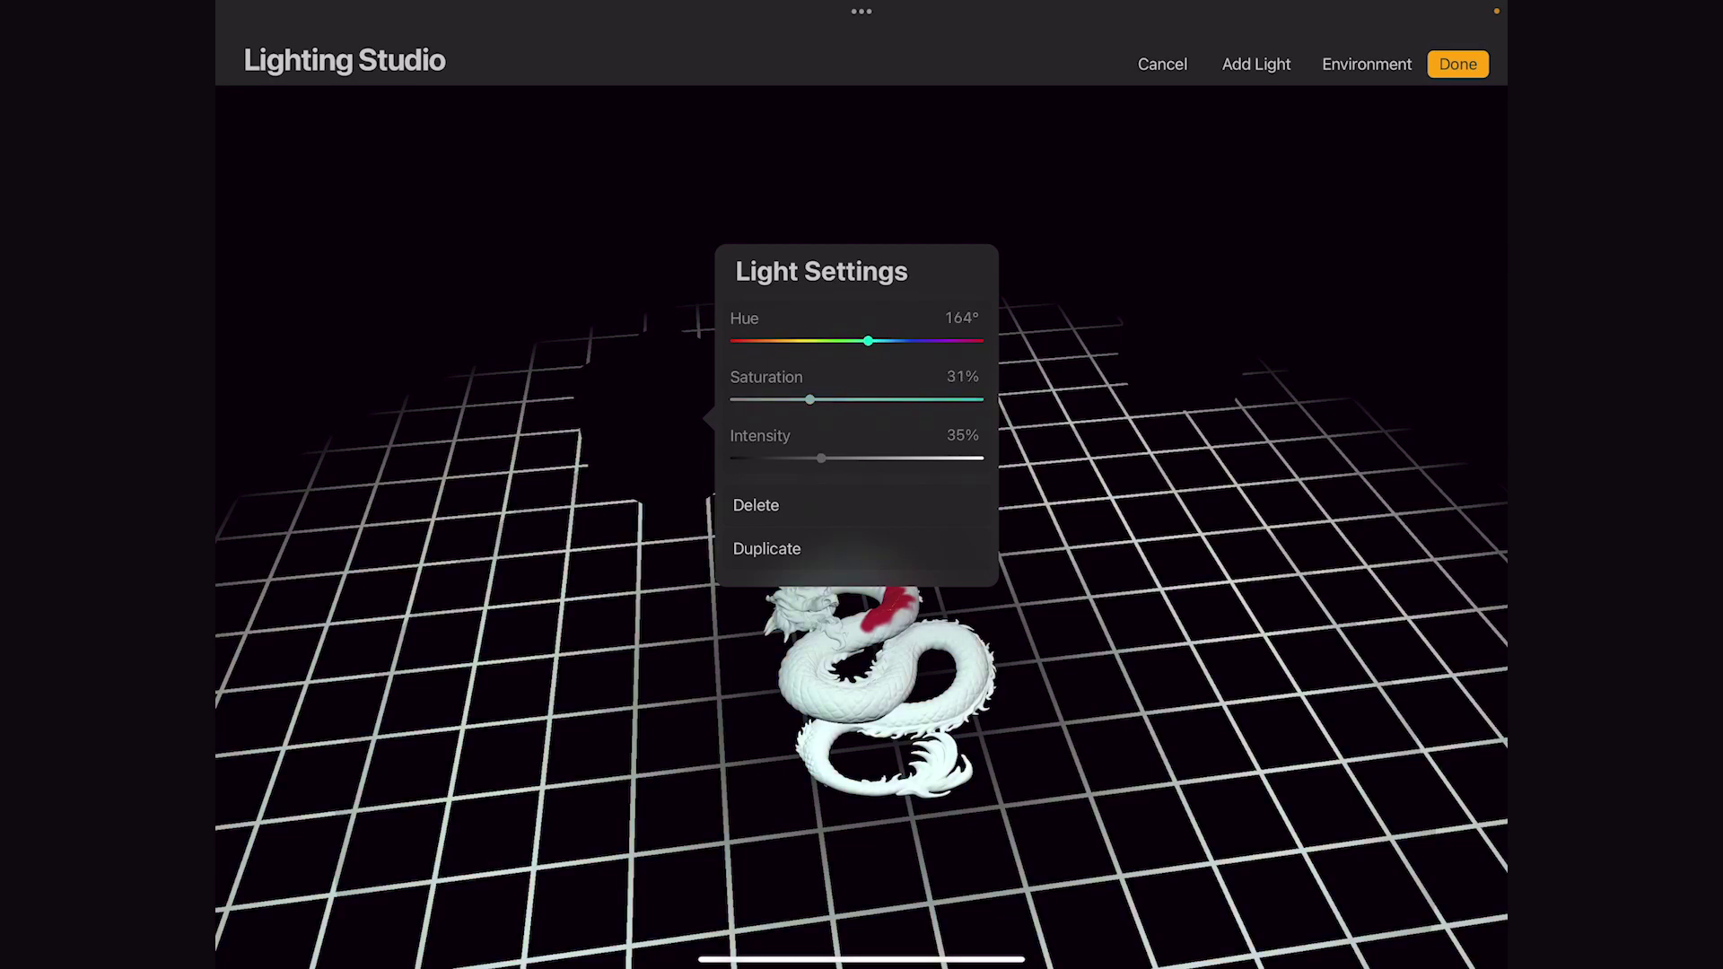
Change the lighting environment from Mountain to City and keep the changes
click(1367, 64)
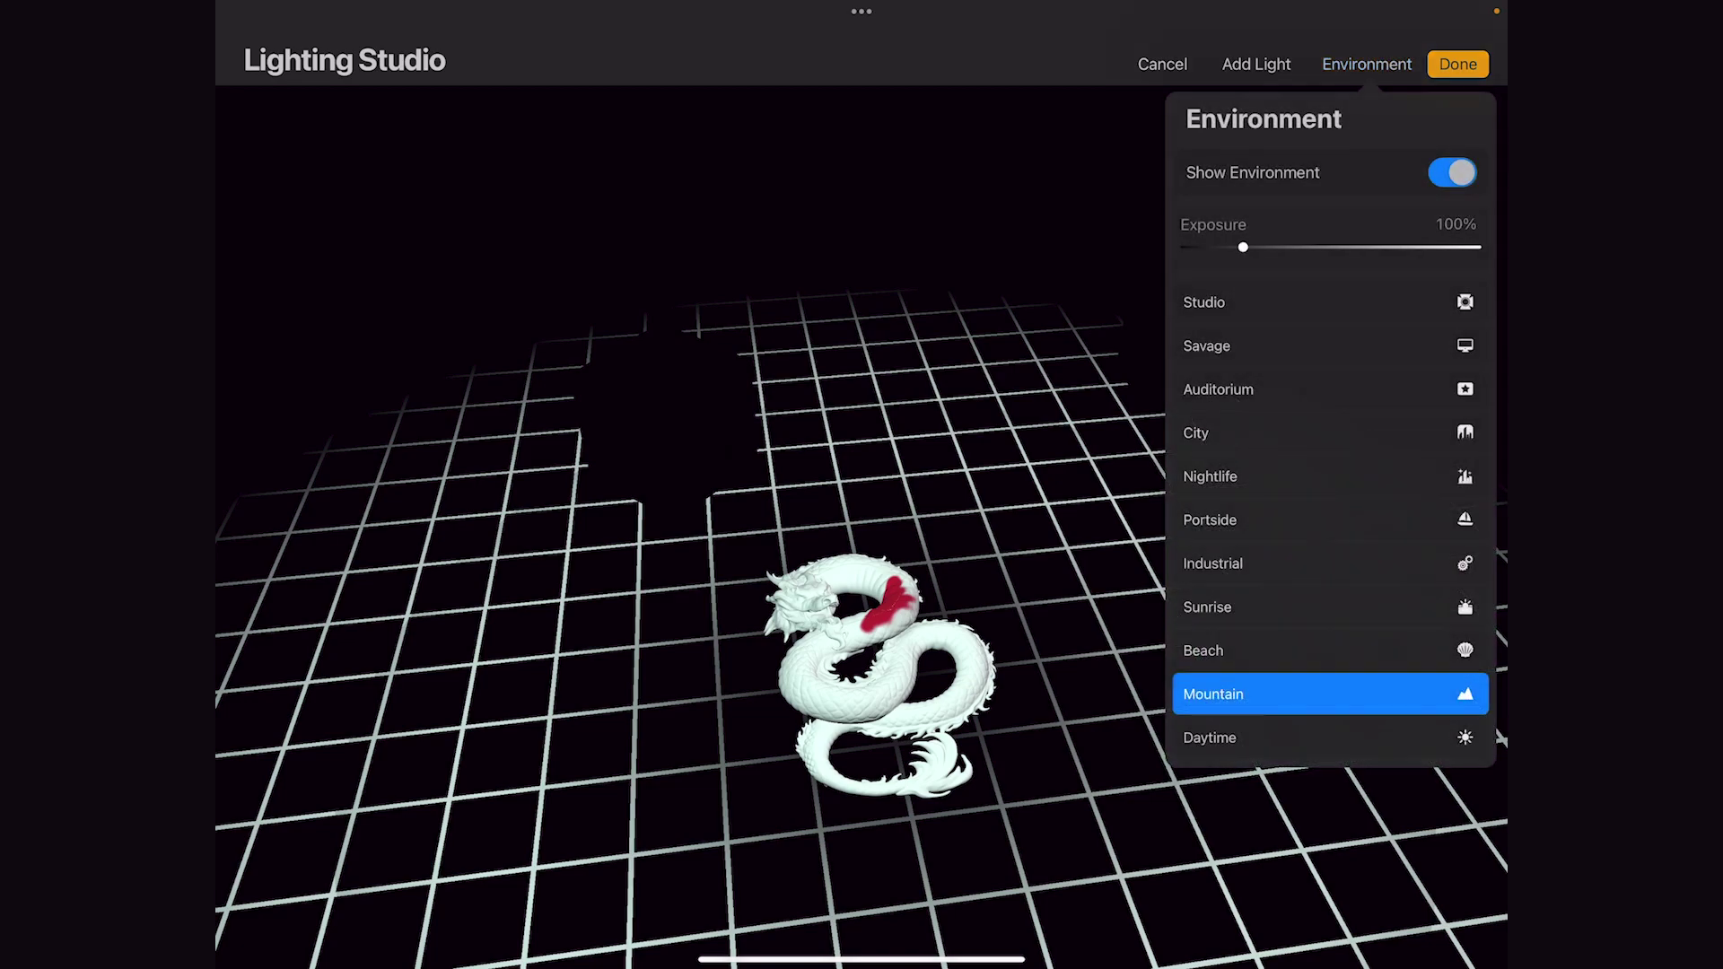
click(1257, 433)
click(1366, 63)
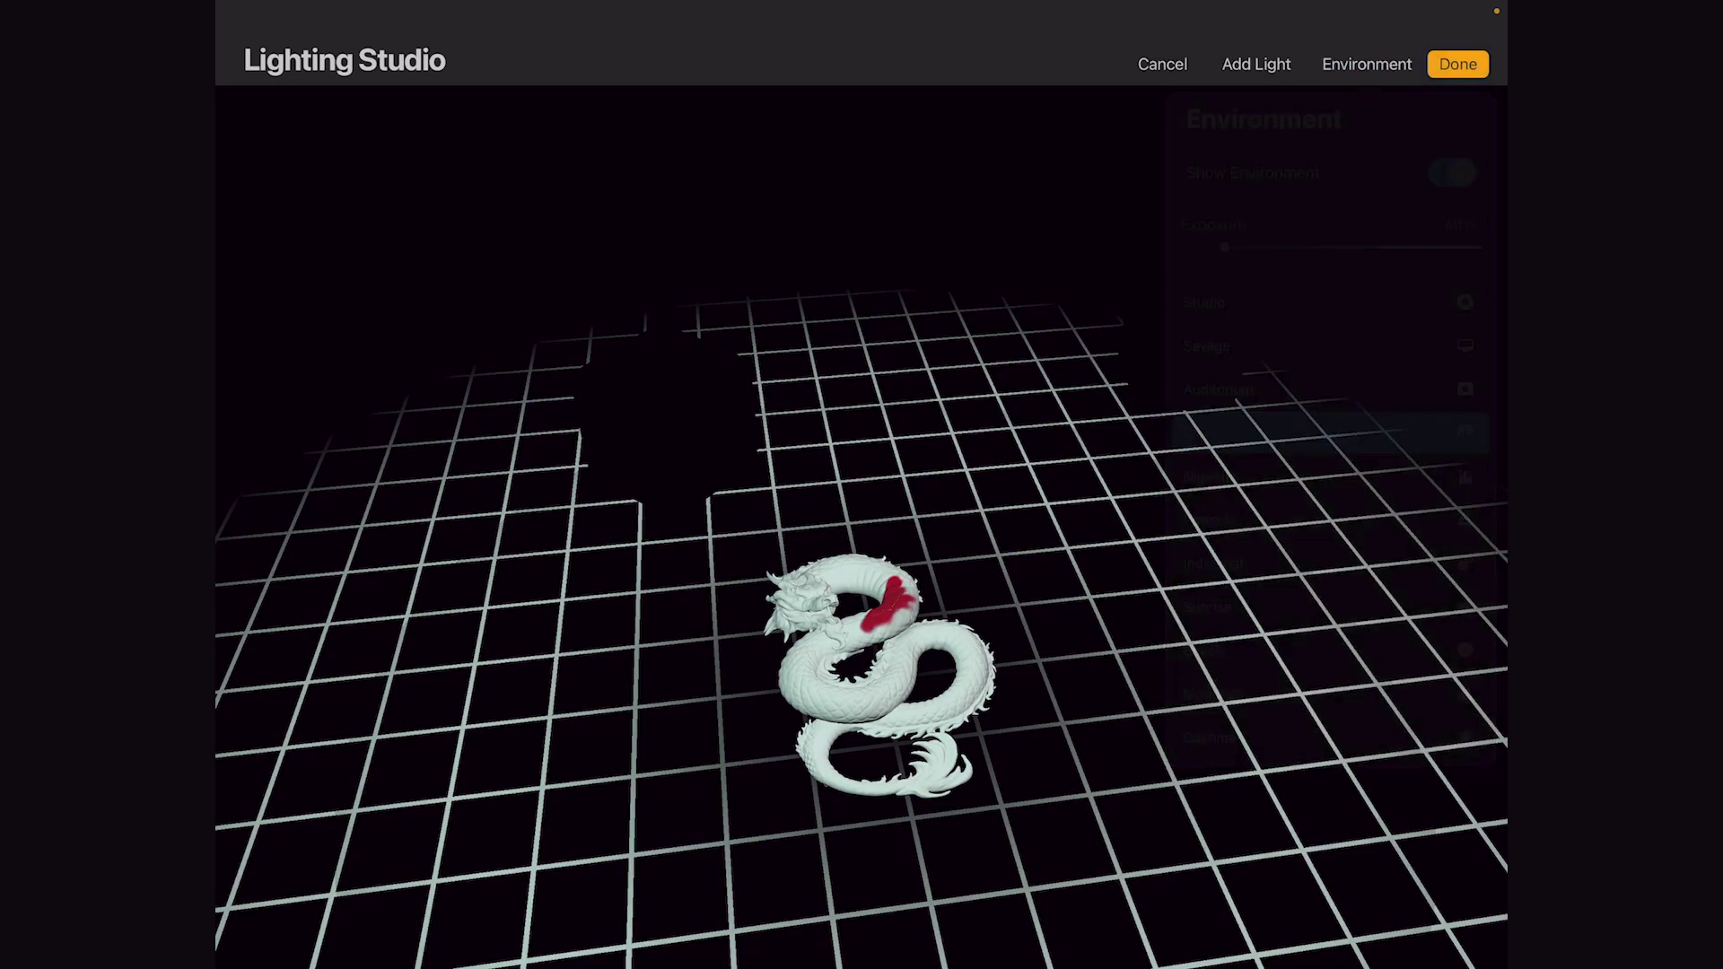
click(1457, 64)
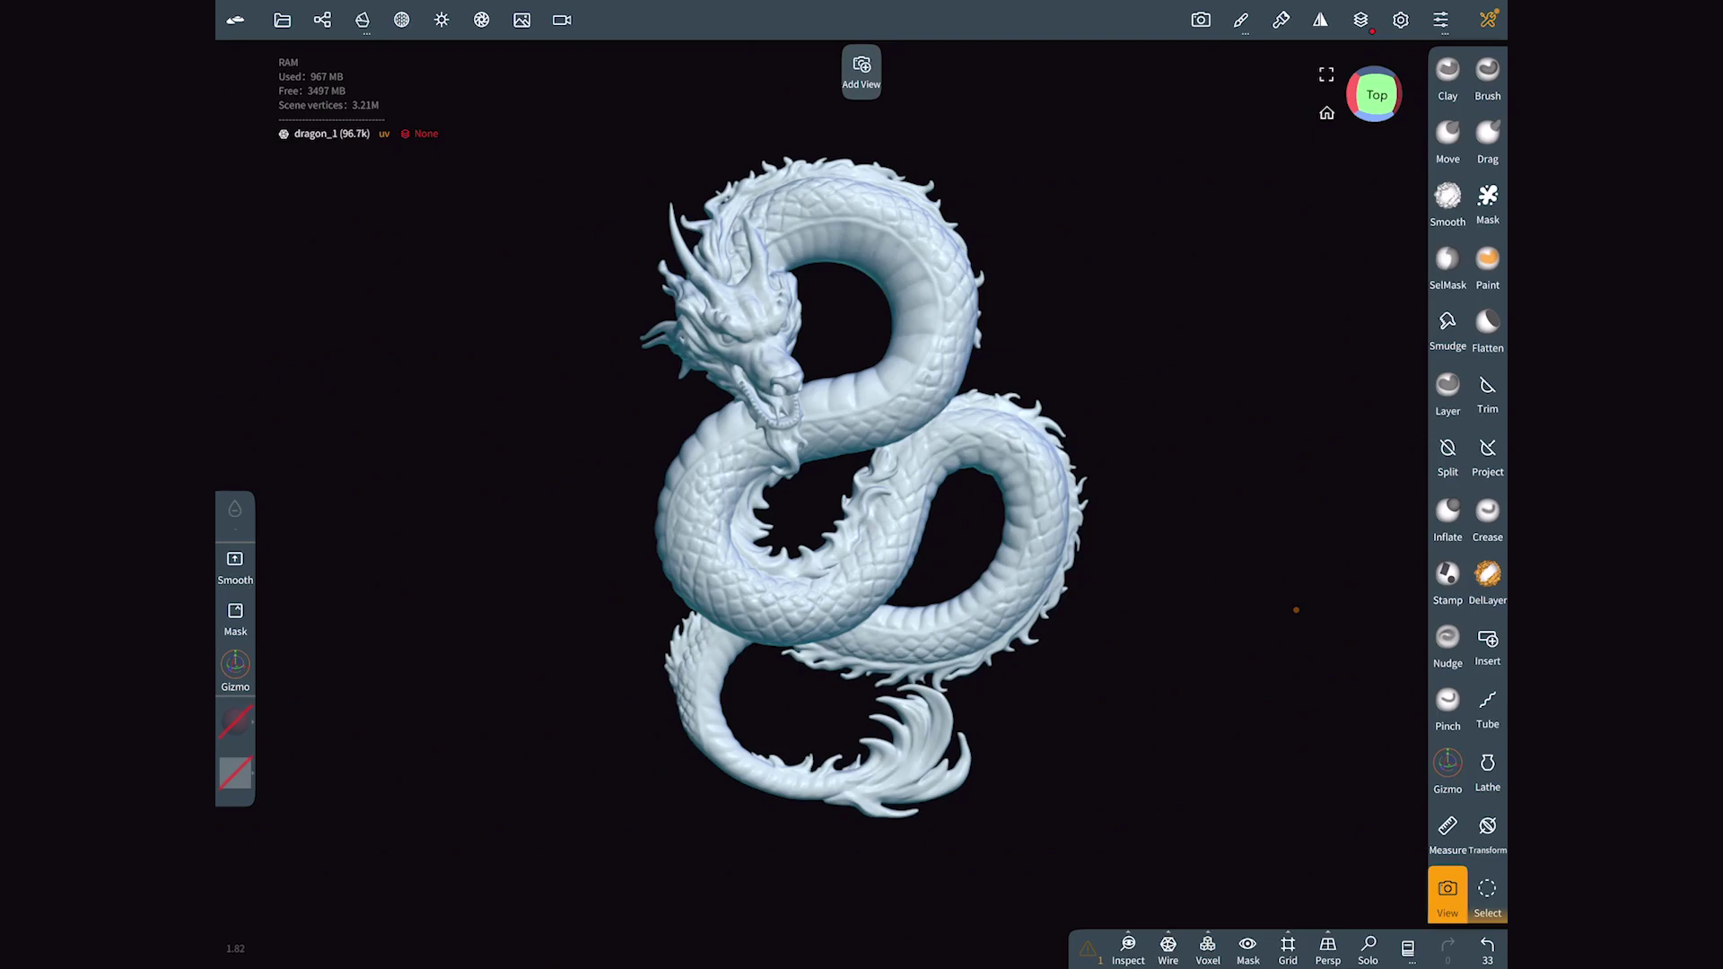
Set the export to glTF with Vertex colors, PBR paint, Layers, Layer painting and Textures
click(282, 20)
scroll(471, 447, up, 3)
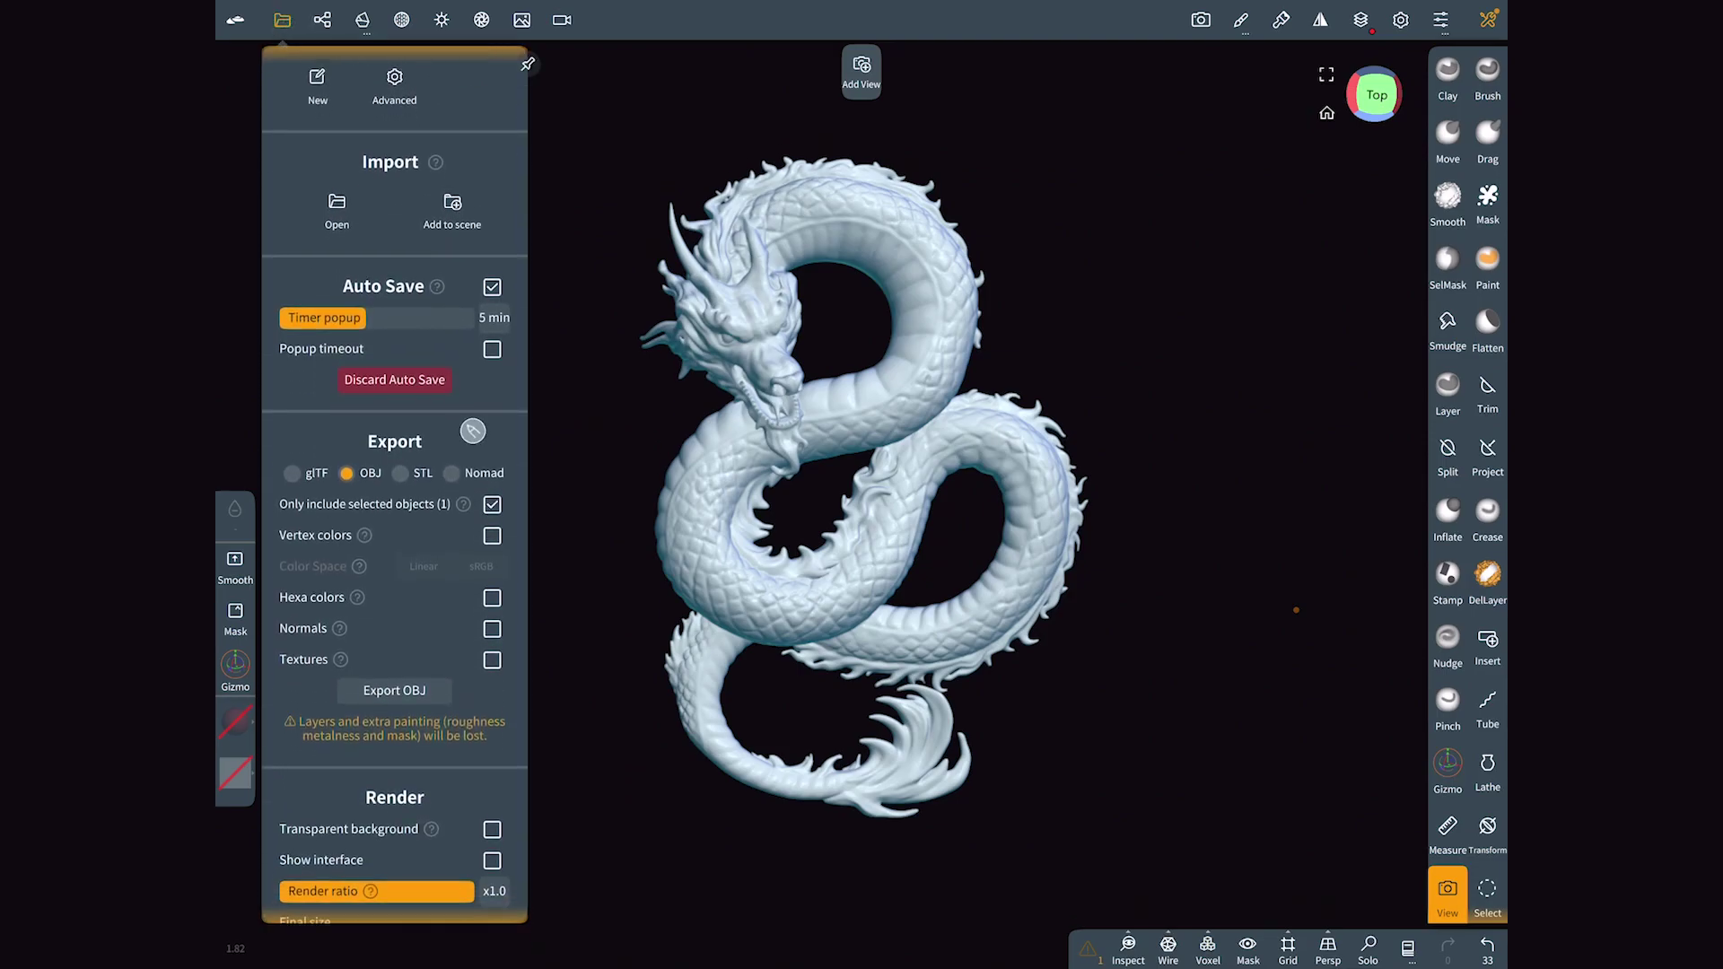
click(291, 472)
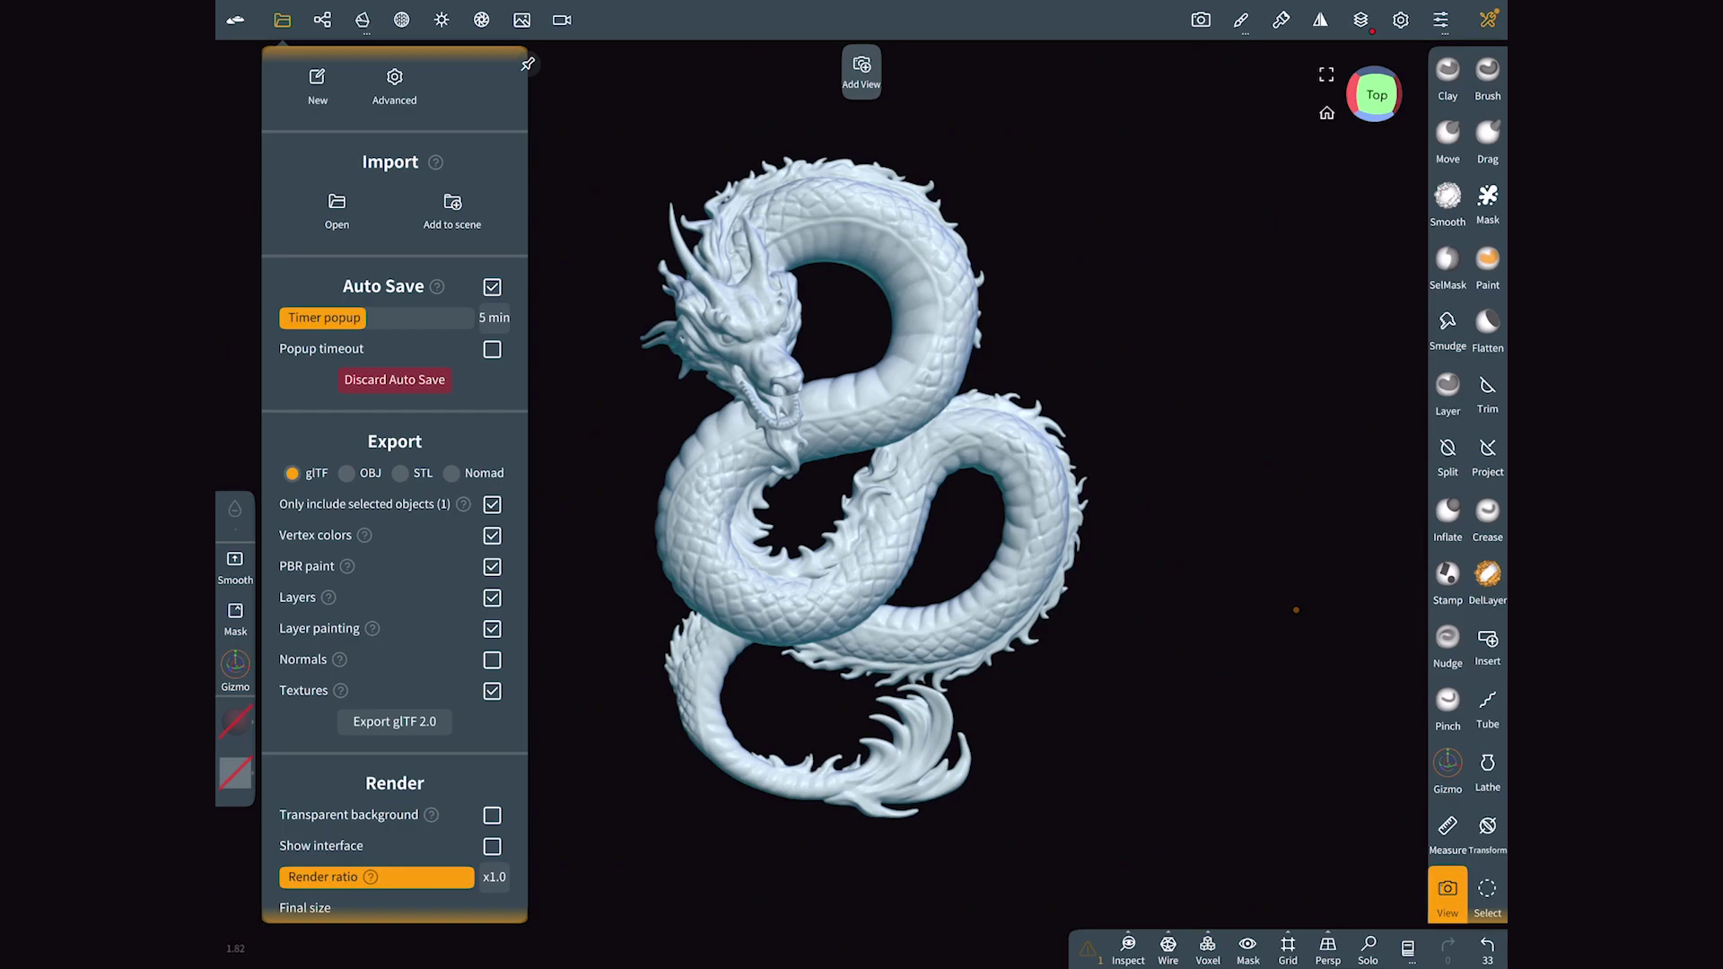
click(481, 20)
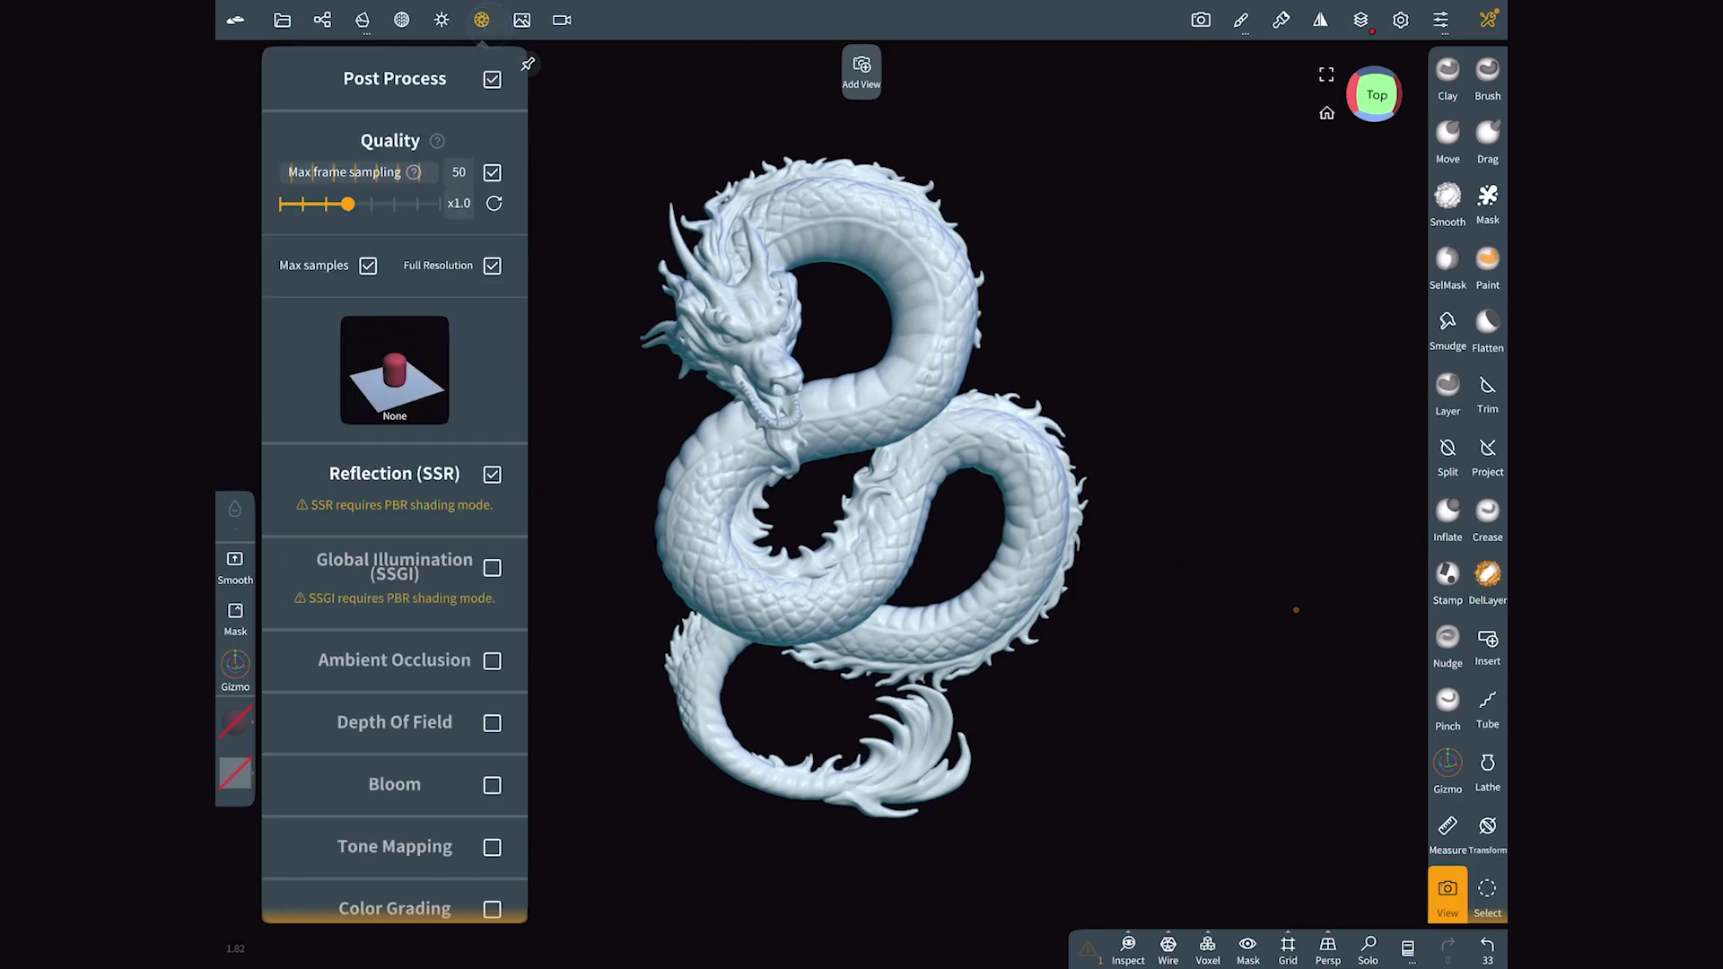
Export the rust-and-white textured dragon as a 5.9 MB glTF 2.0 binary
click(442, 20)
drag(1062, 550, 1103, 540)
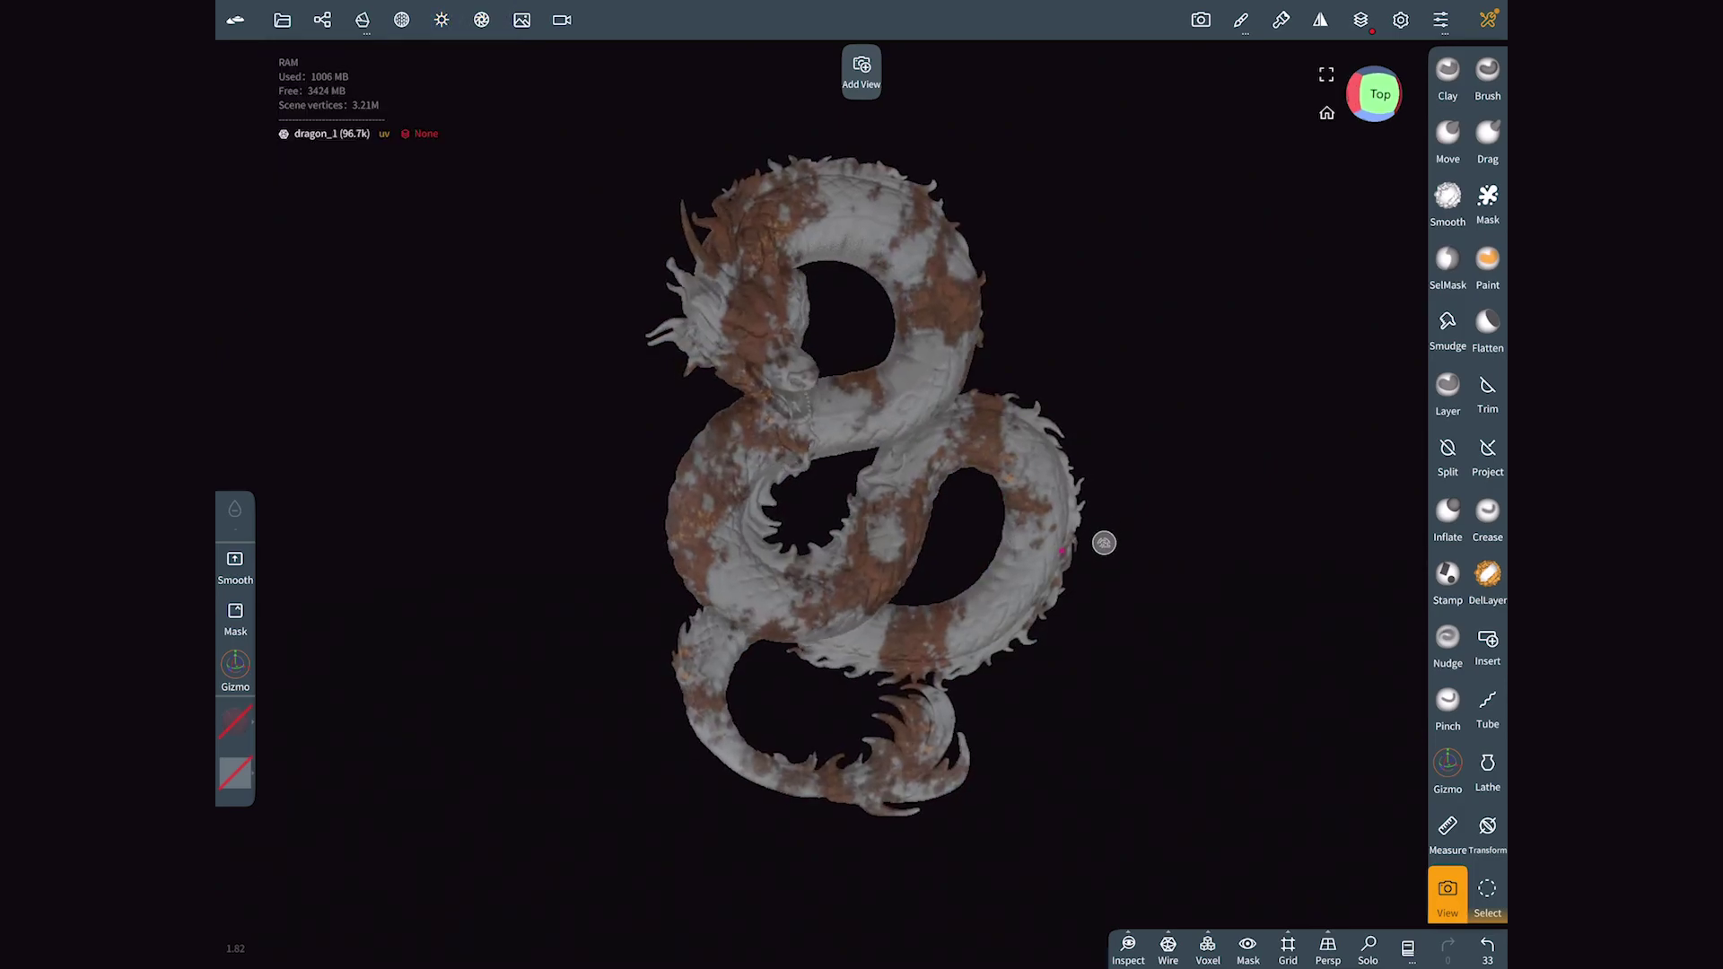
click(282, 20)
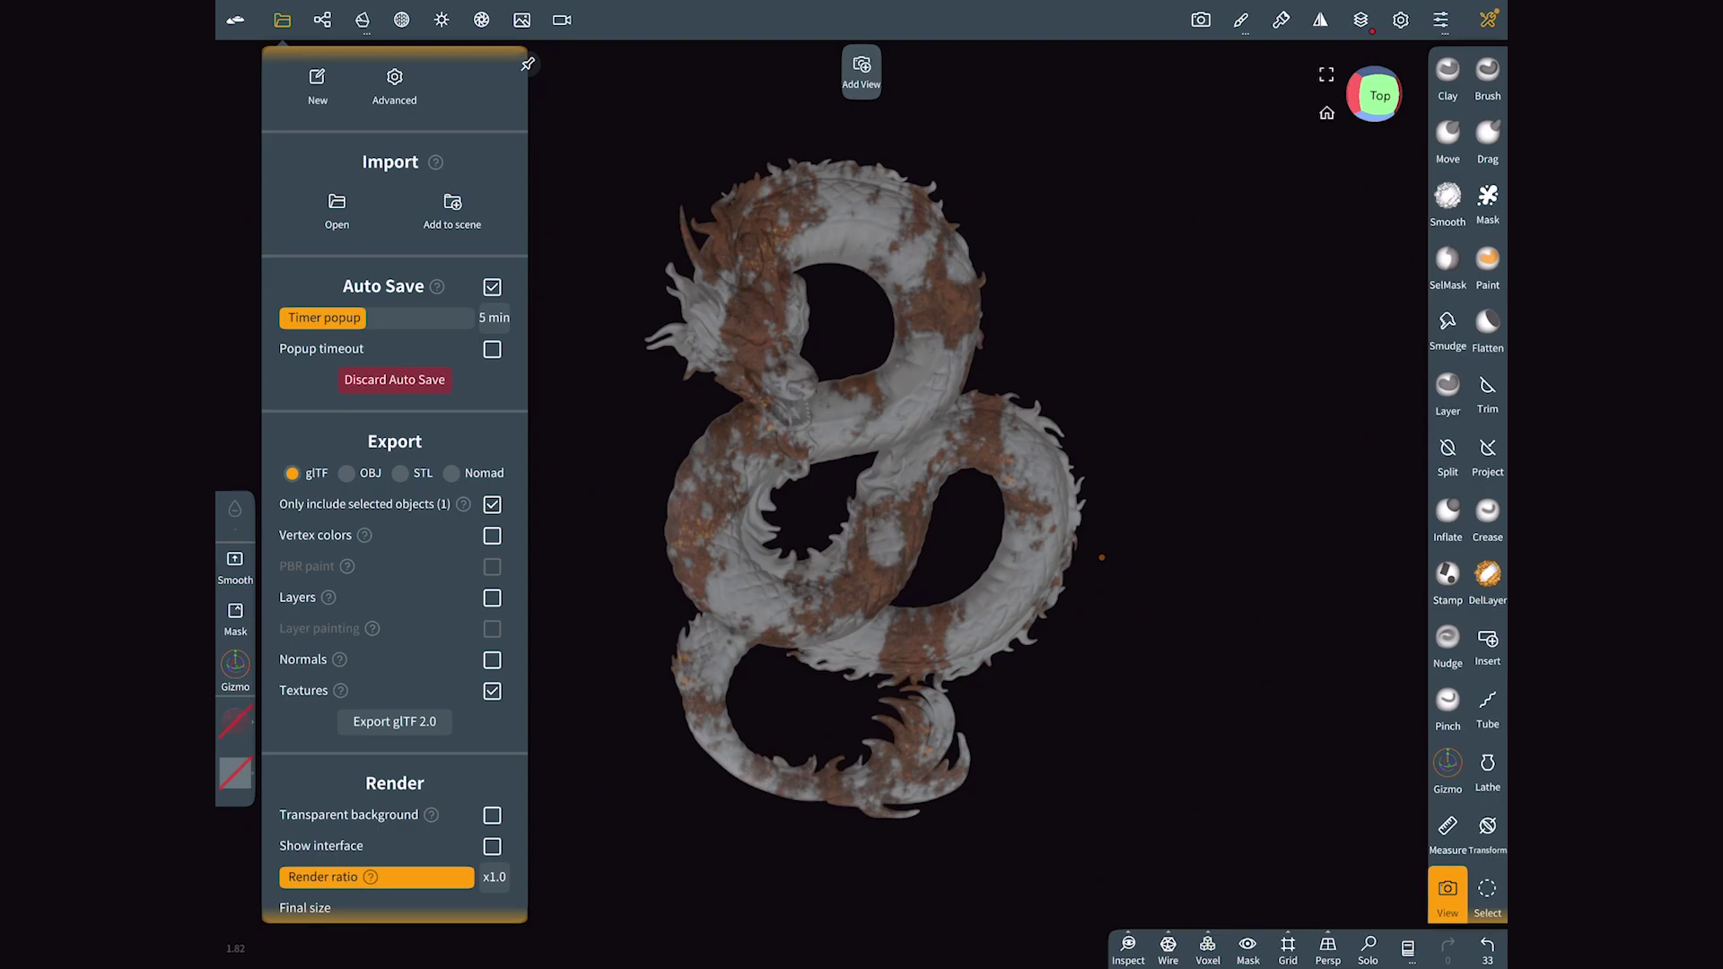
scroll(395, 484, down, 1)
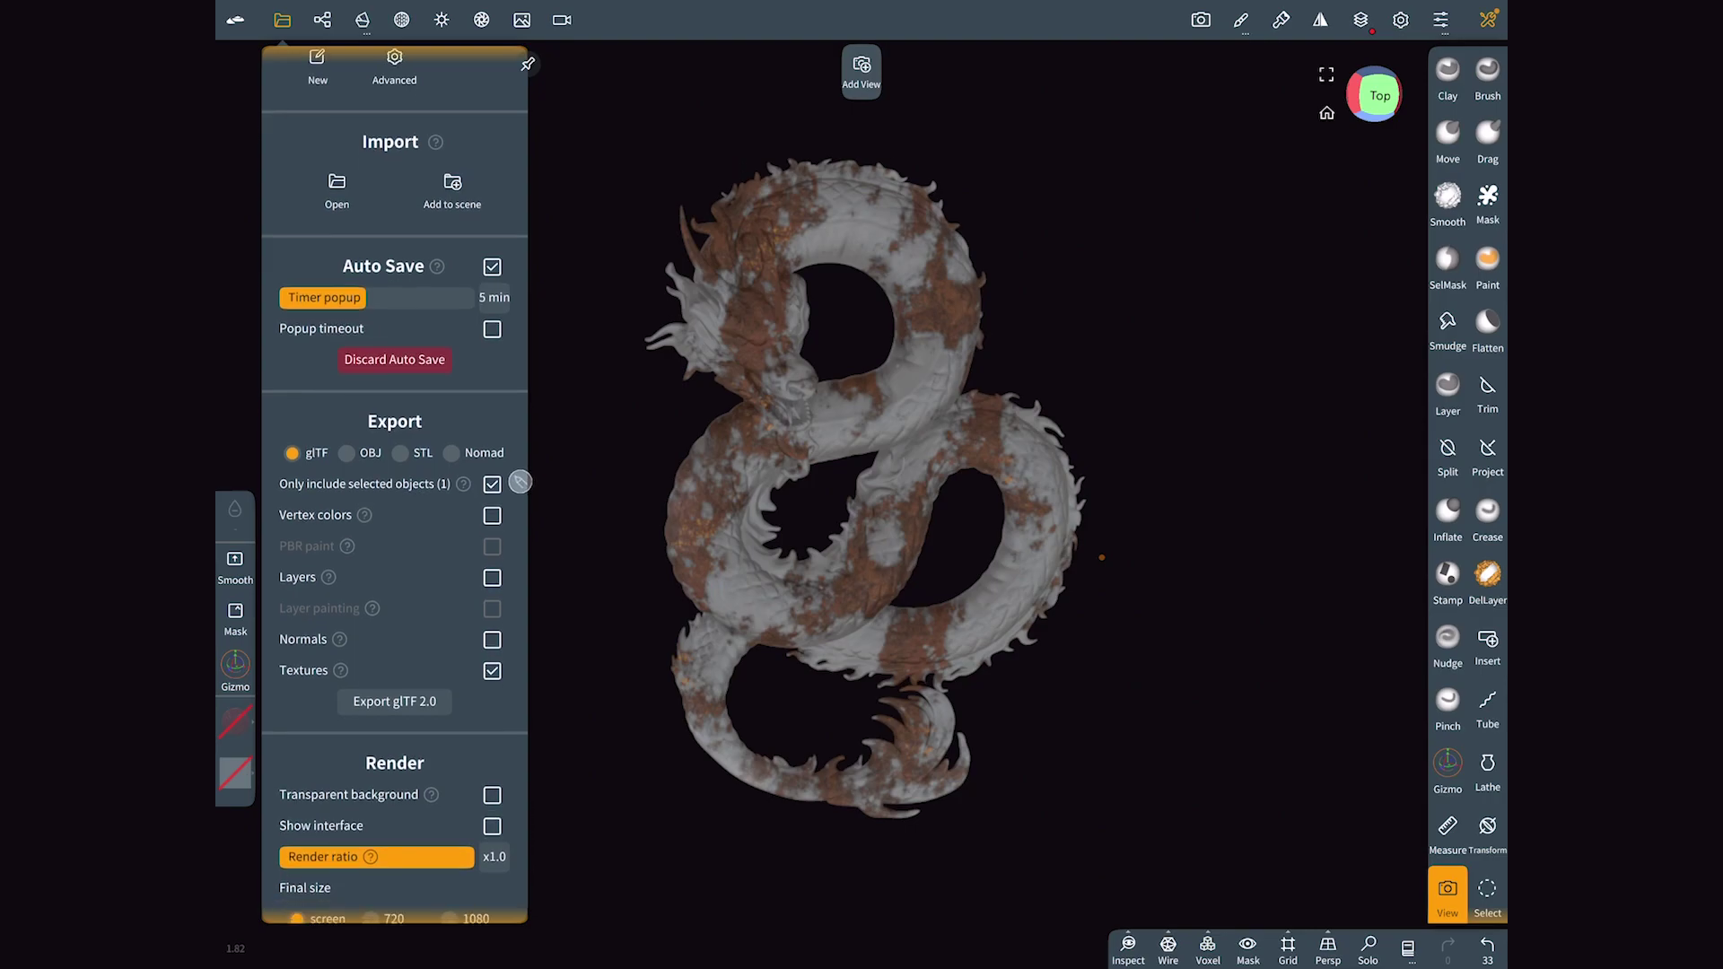
scroll(395, 484, down, 1)
click(394, 676)
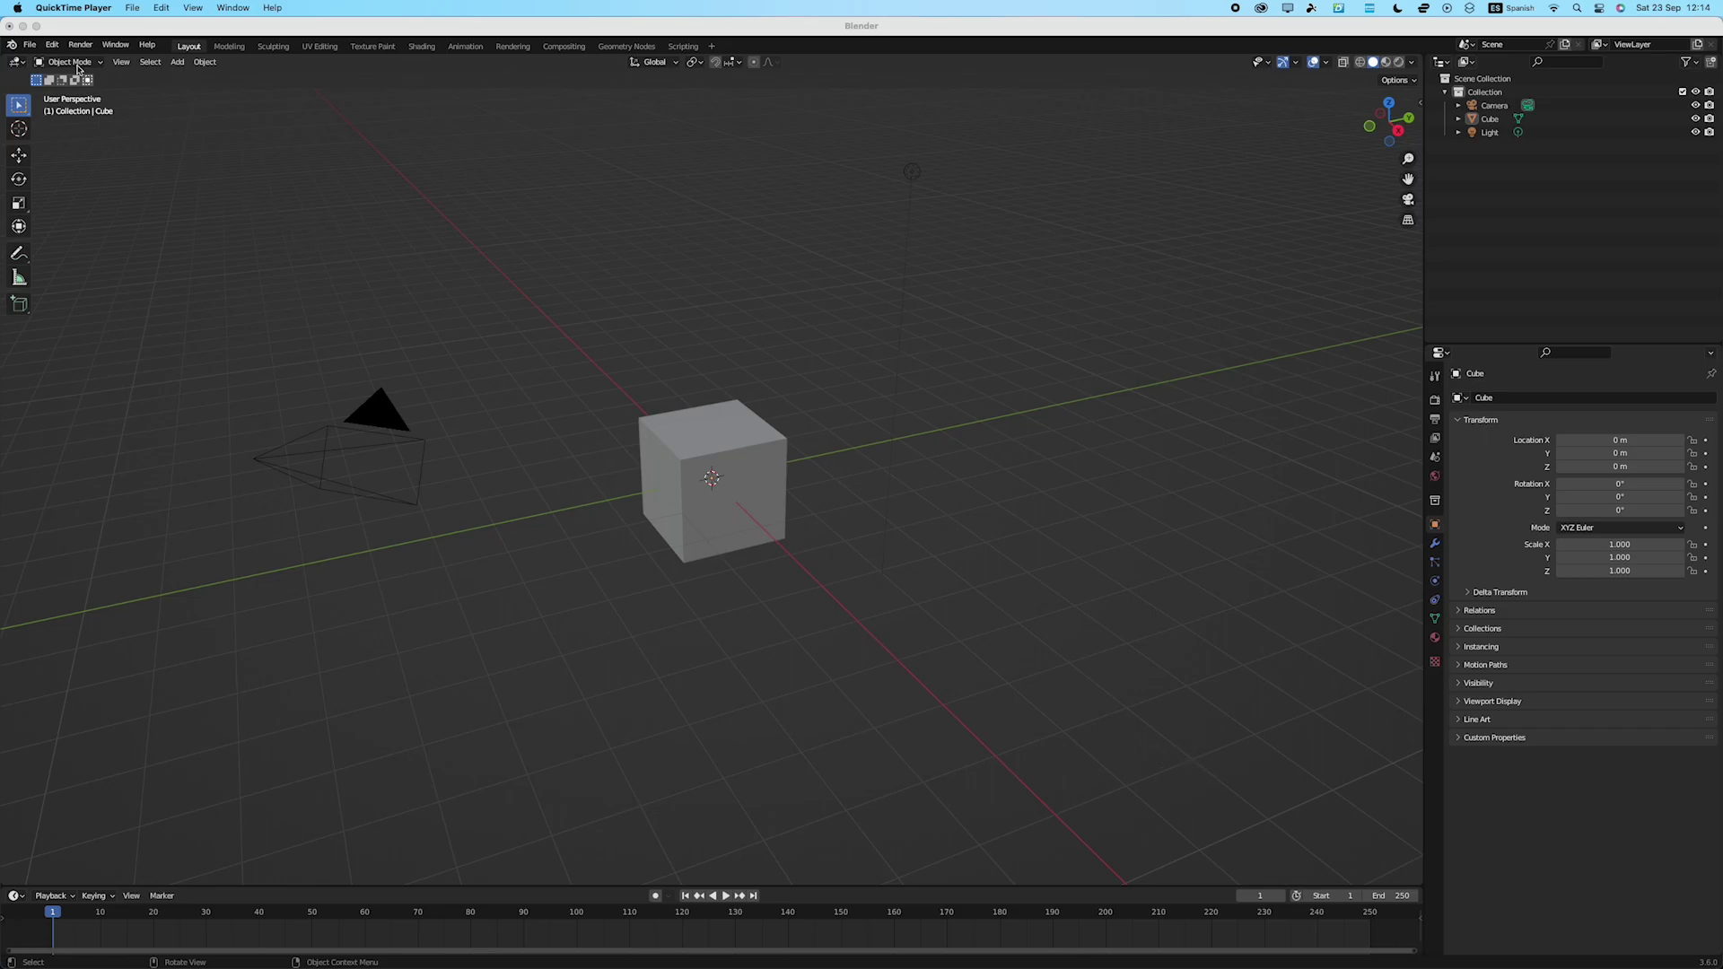
Import the dragon .glb via File > Import > glTF 2.0 and bring it into view
click(40, 47)
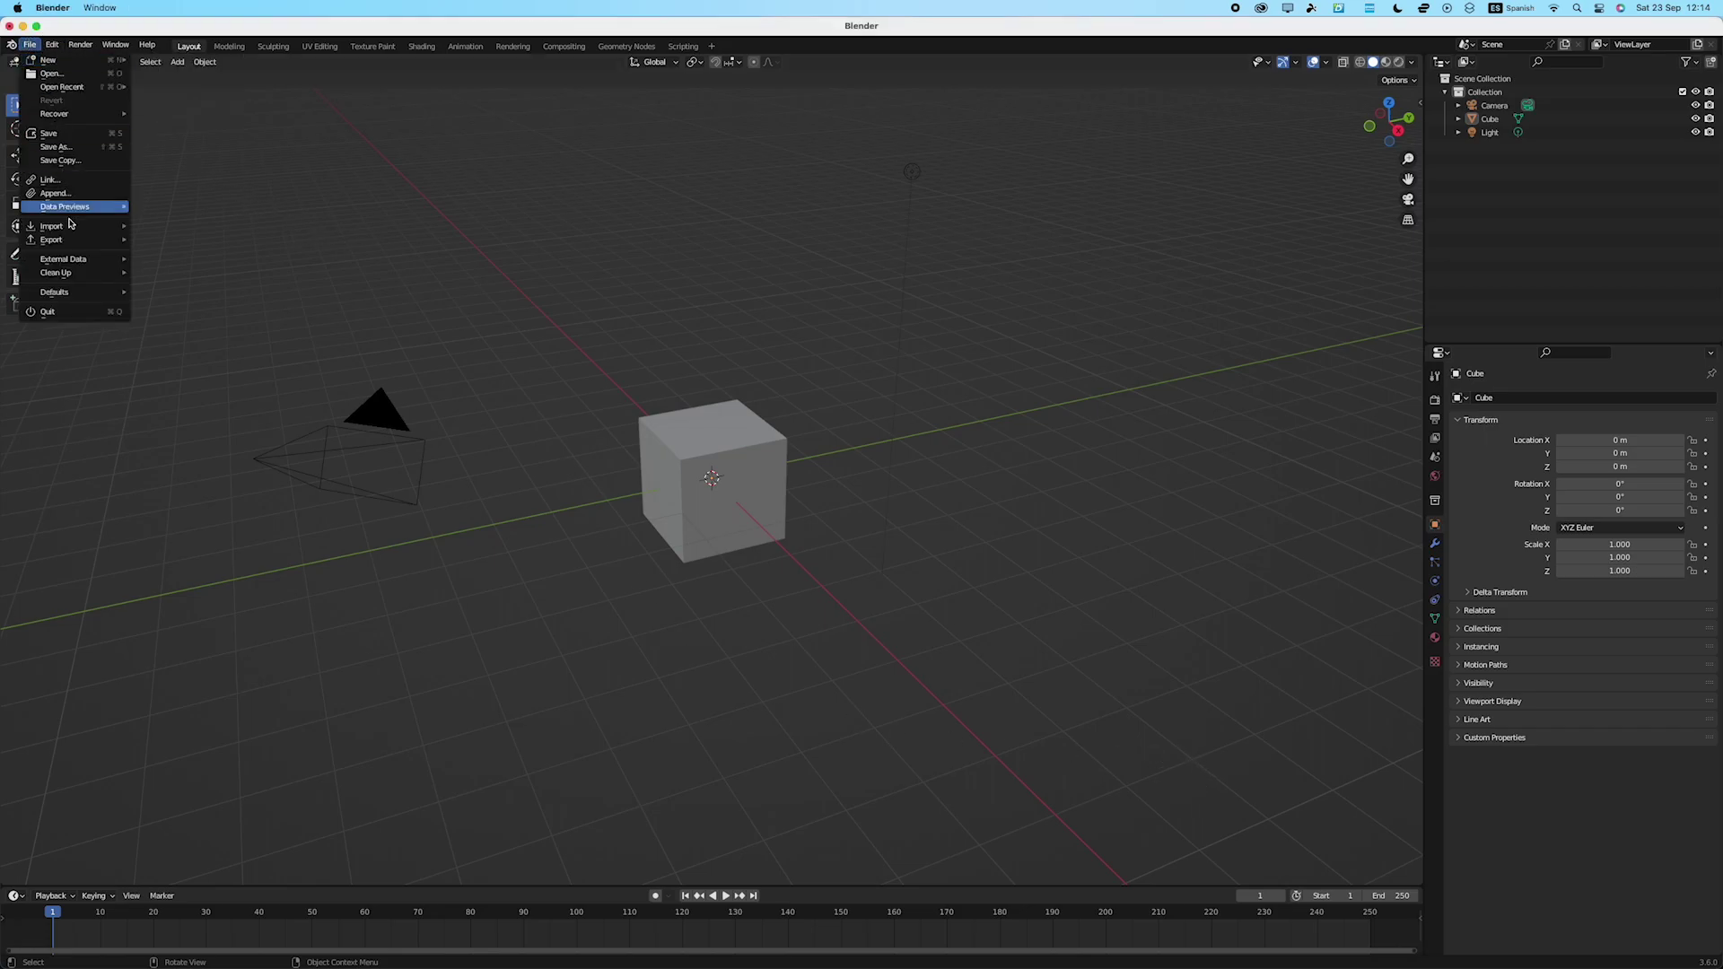
mouse_move(53, 224)
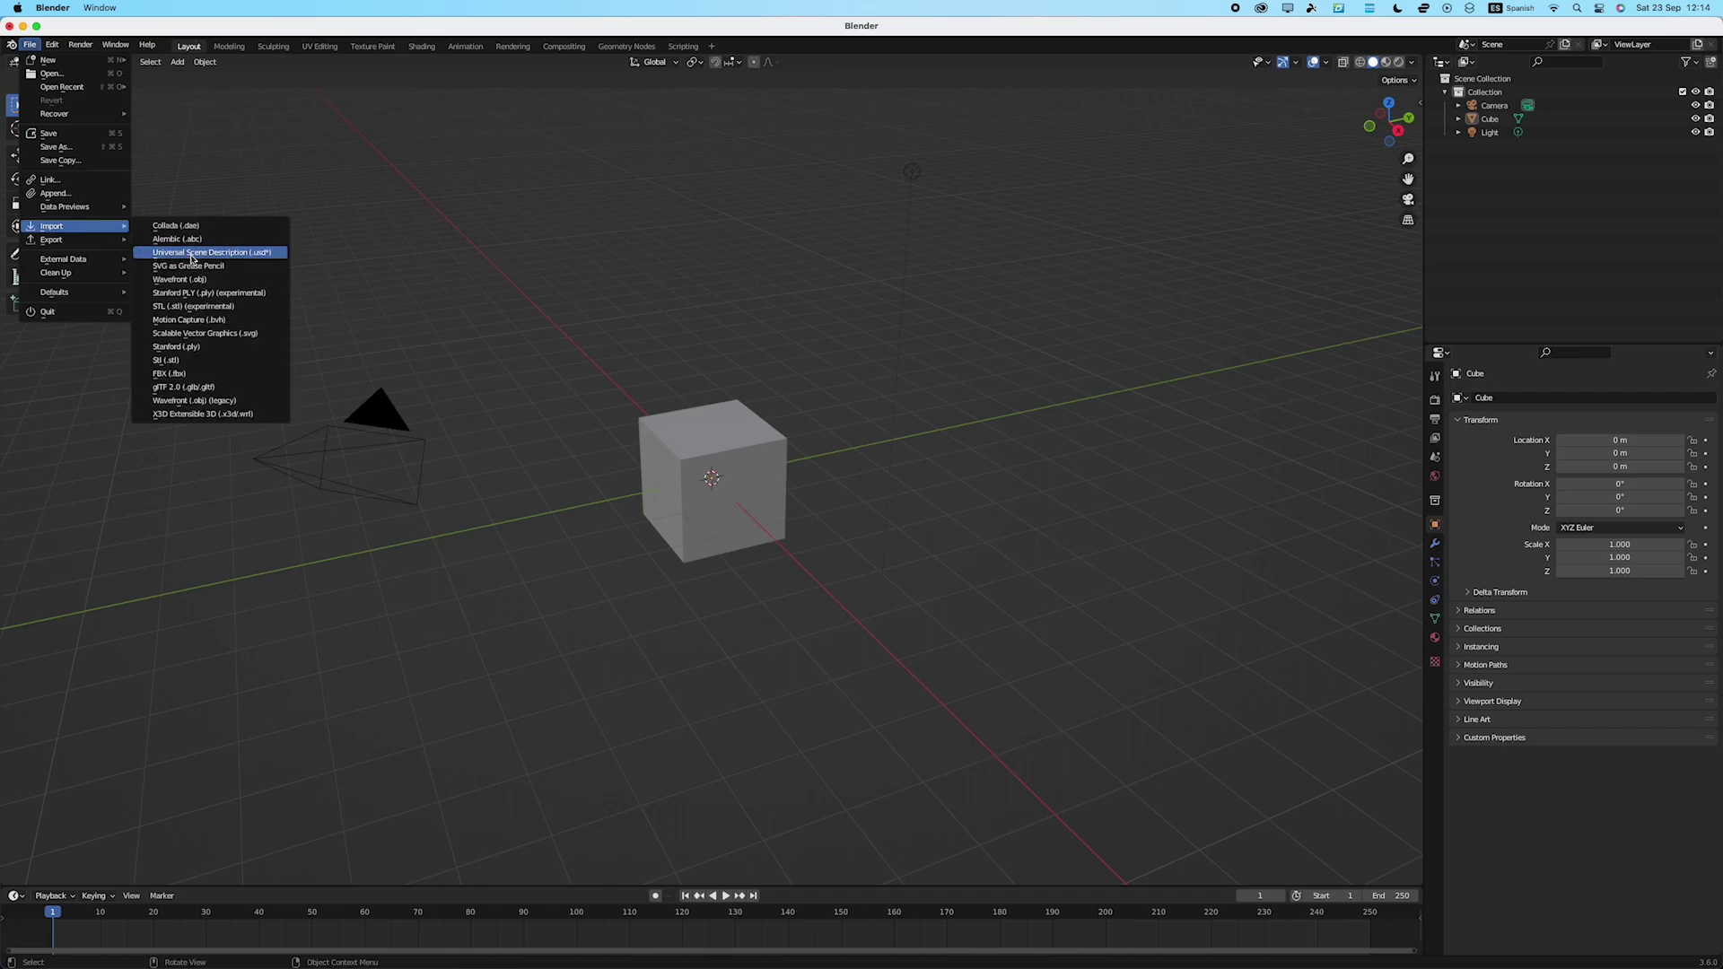
click(180, 388)
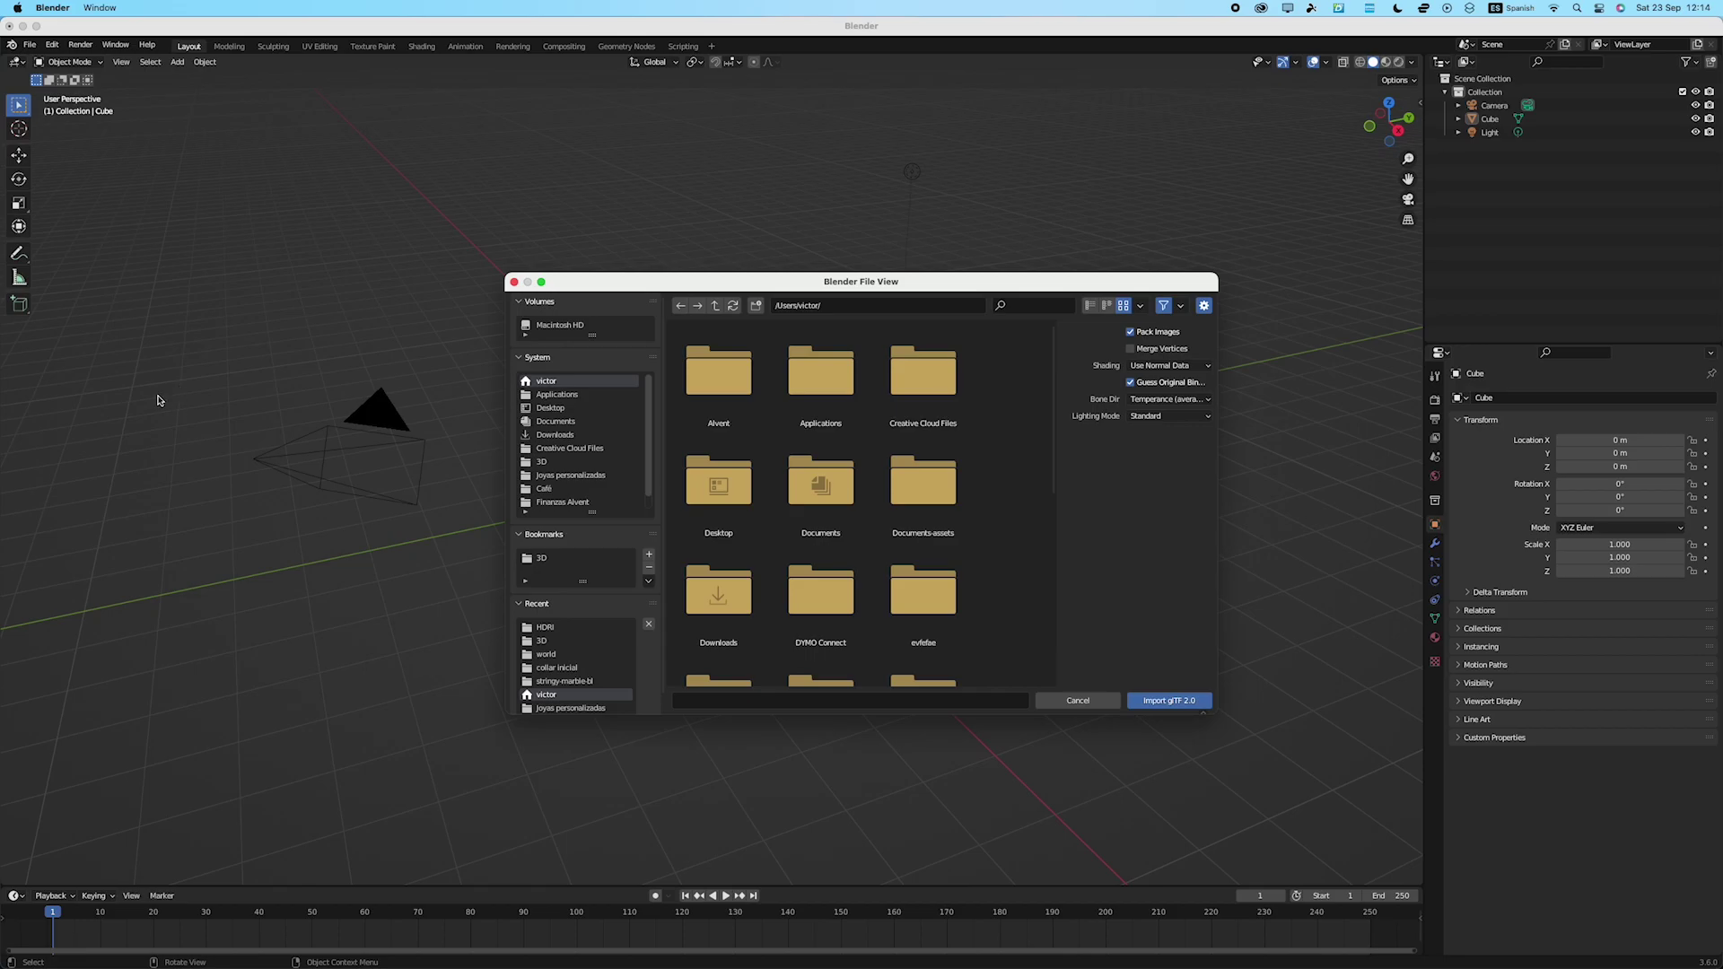
key(Return)
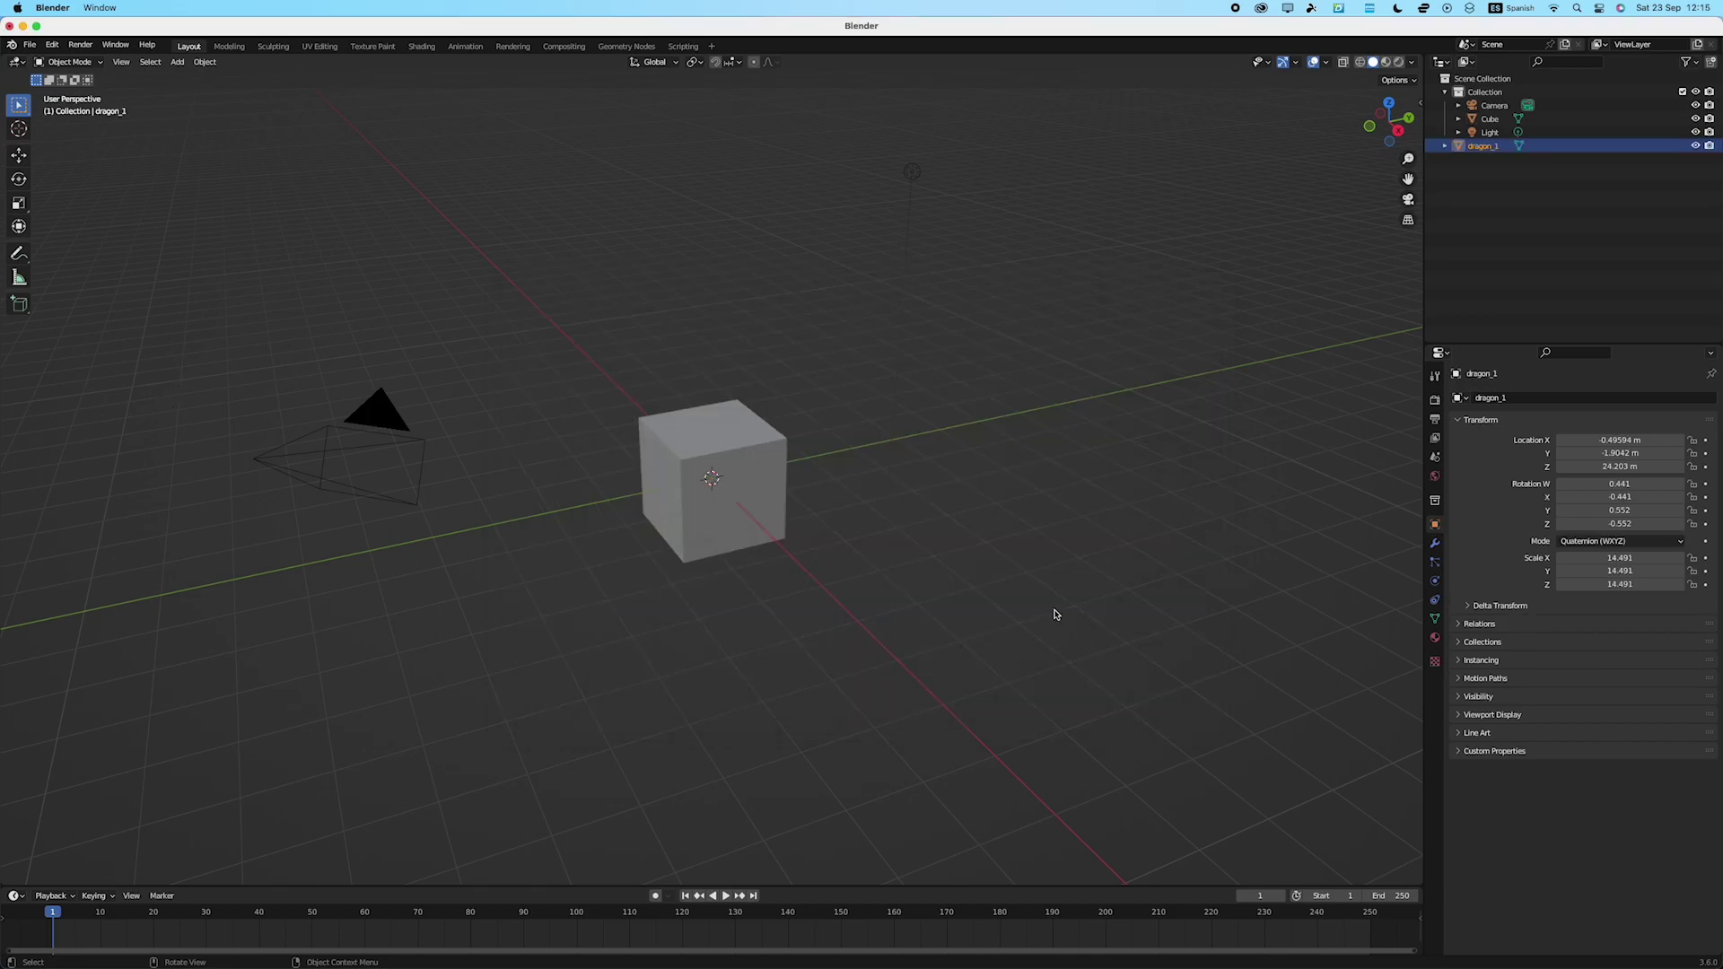
scroll(835, 507, down, 5)
mouse_move(835, 506)
middle_down()
mouse_move(849, 400)
mouse_move(850, 449)
middle_up()
scroll(850, 449, up, 3)
scroll(924, 465, up, 2)
middle_drag(945, 480, 949, 475)
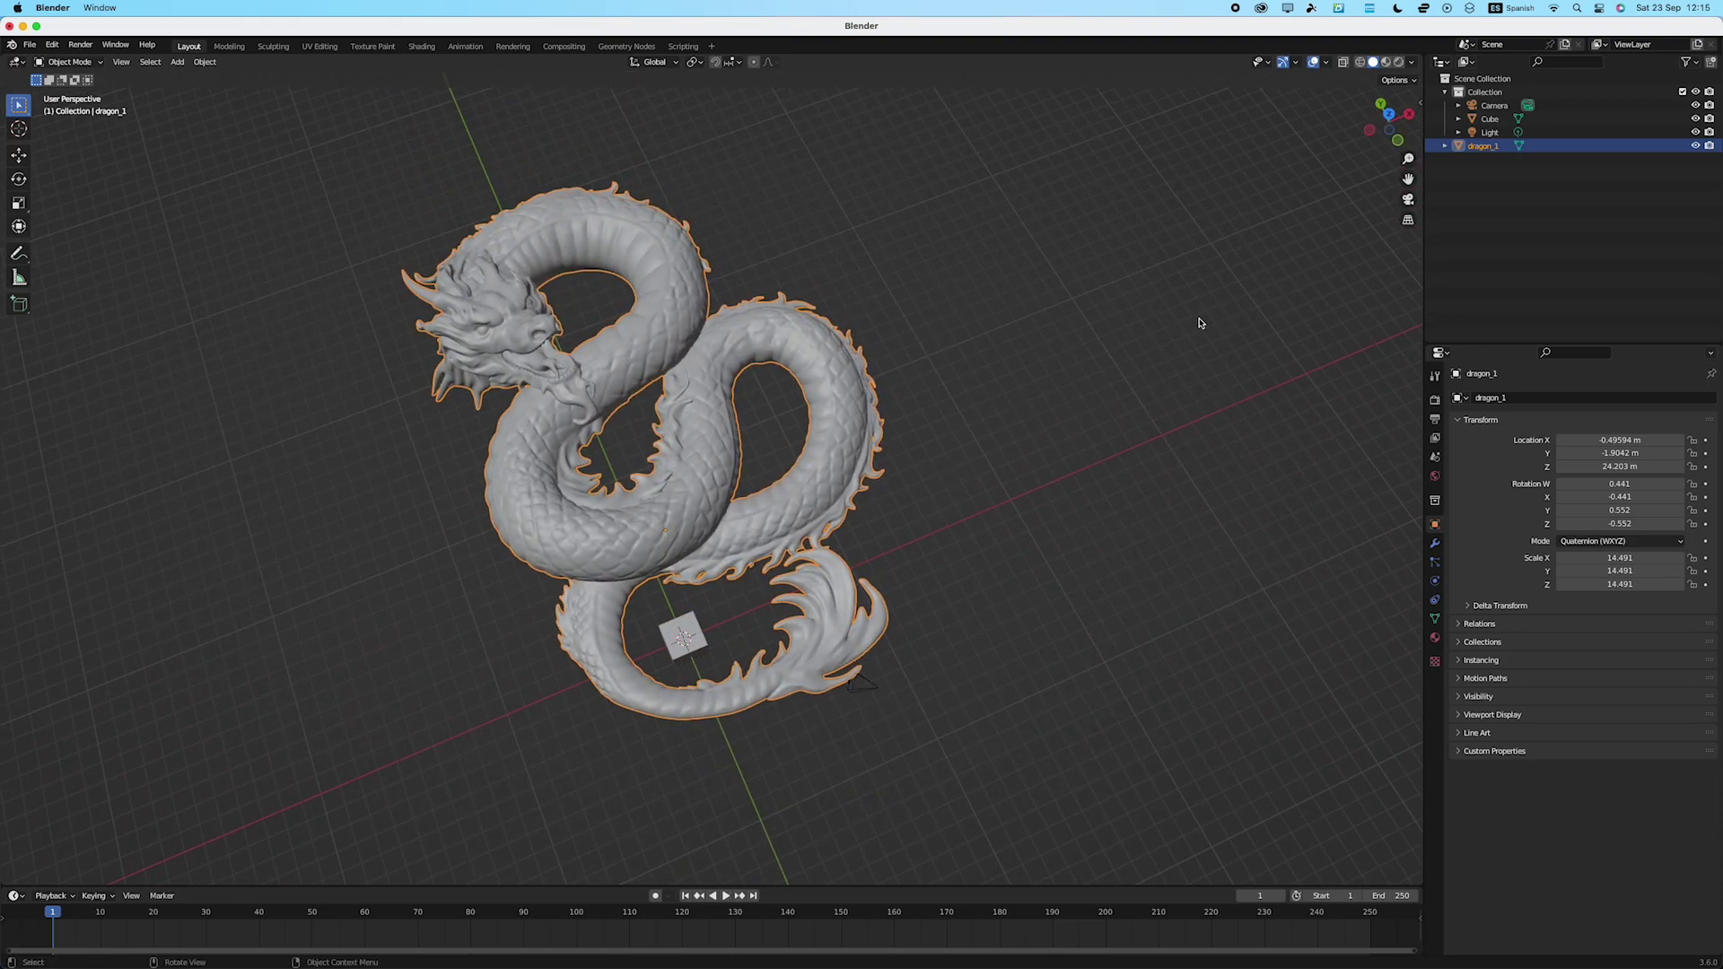
scroll(1214, 320, down, 2)
Show the dragon's rust-and-white texture in Material Preview and orbit around it
click(1386, 63)
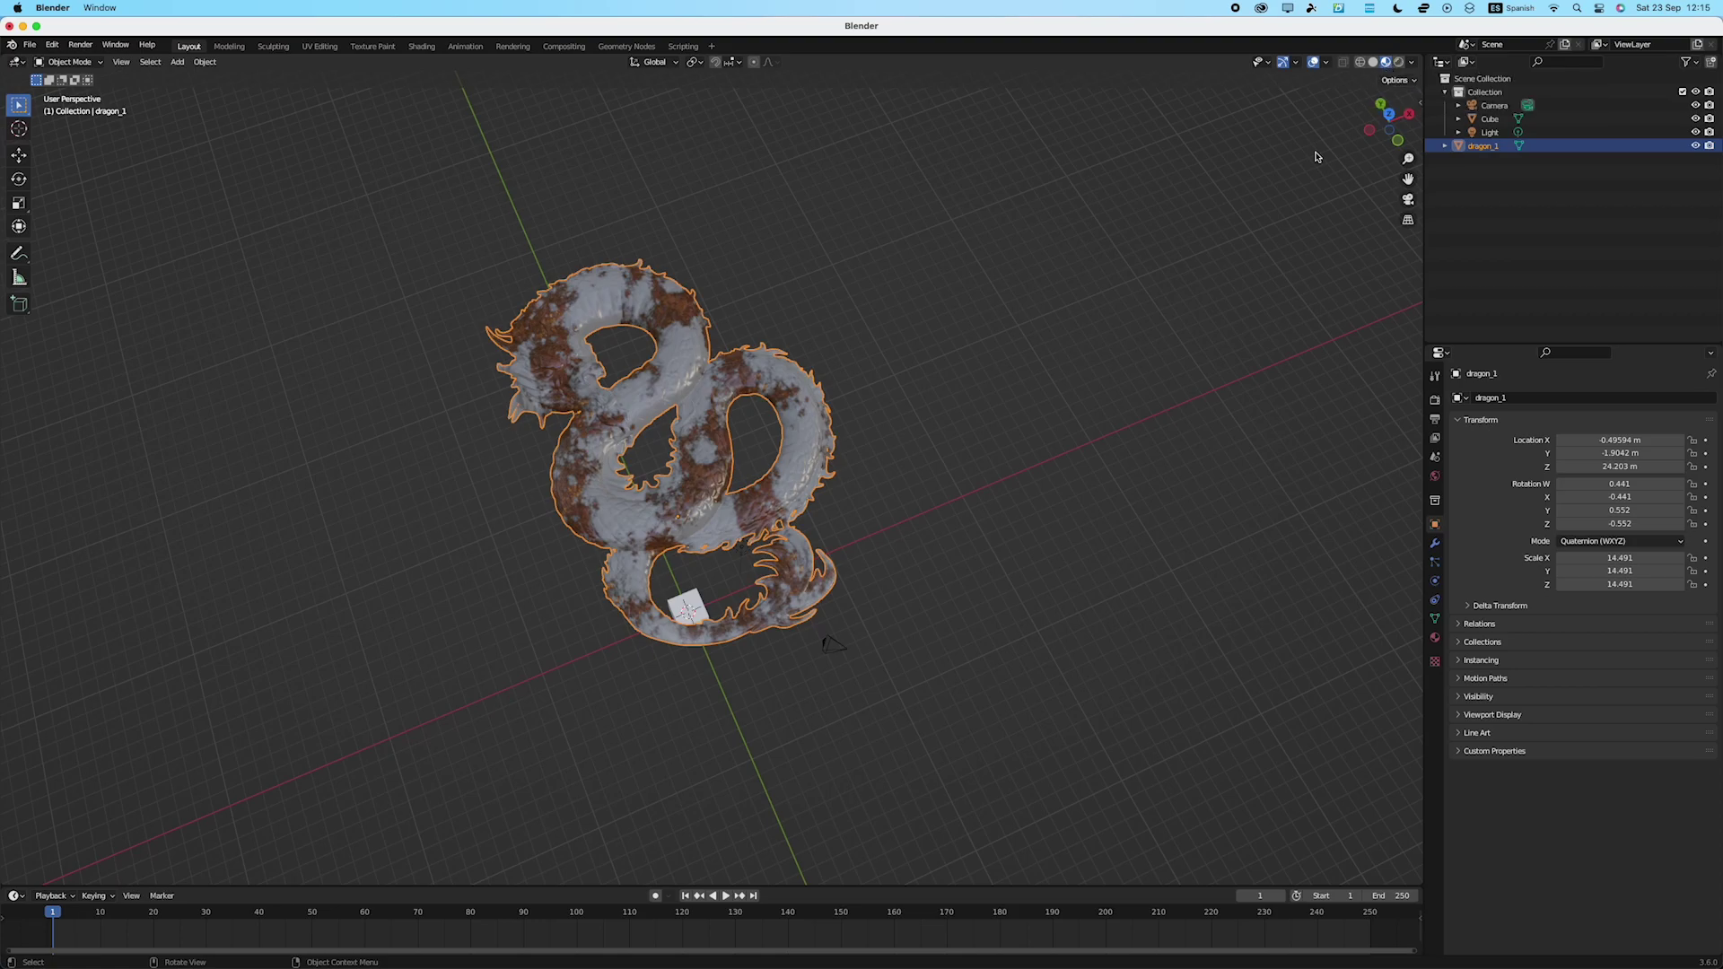
middle_drag(947, 309, 849, 330)
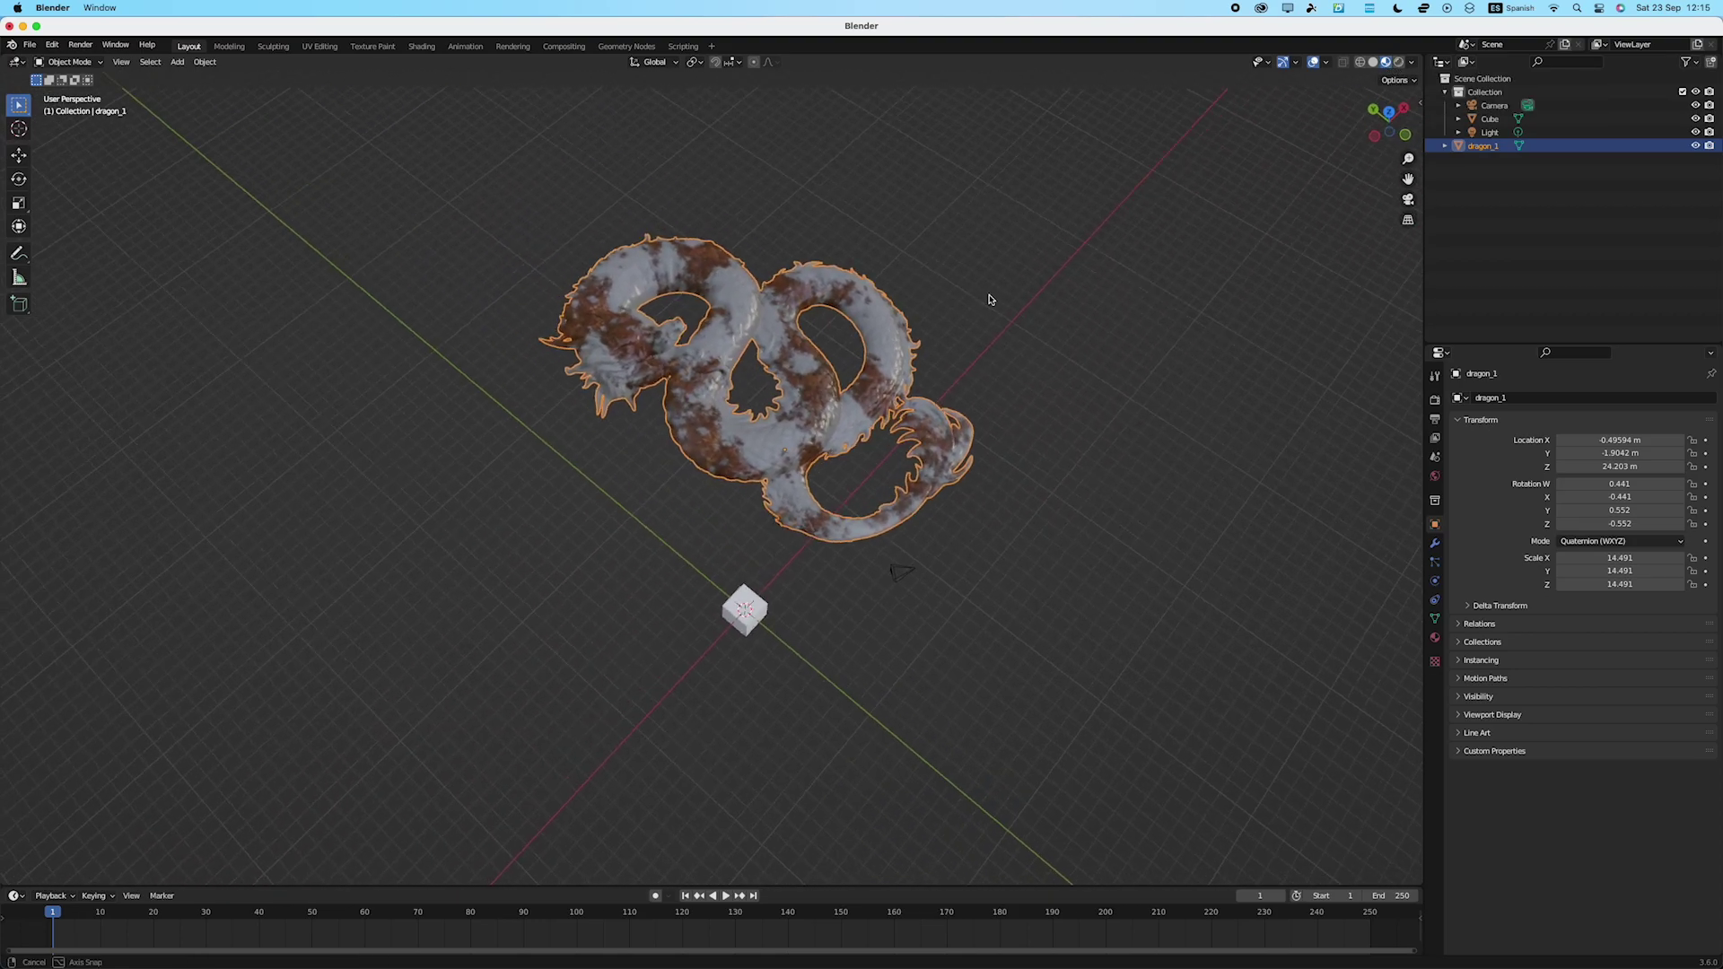
middle_drag(849, 330, 933, 305)
Switch the viewport to Rendered shading to see the textured dragon with lighting
click(1397, 64)
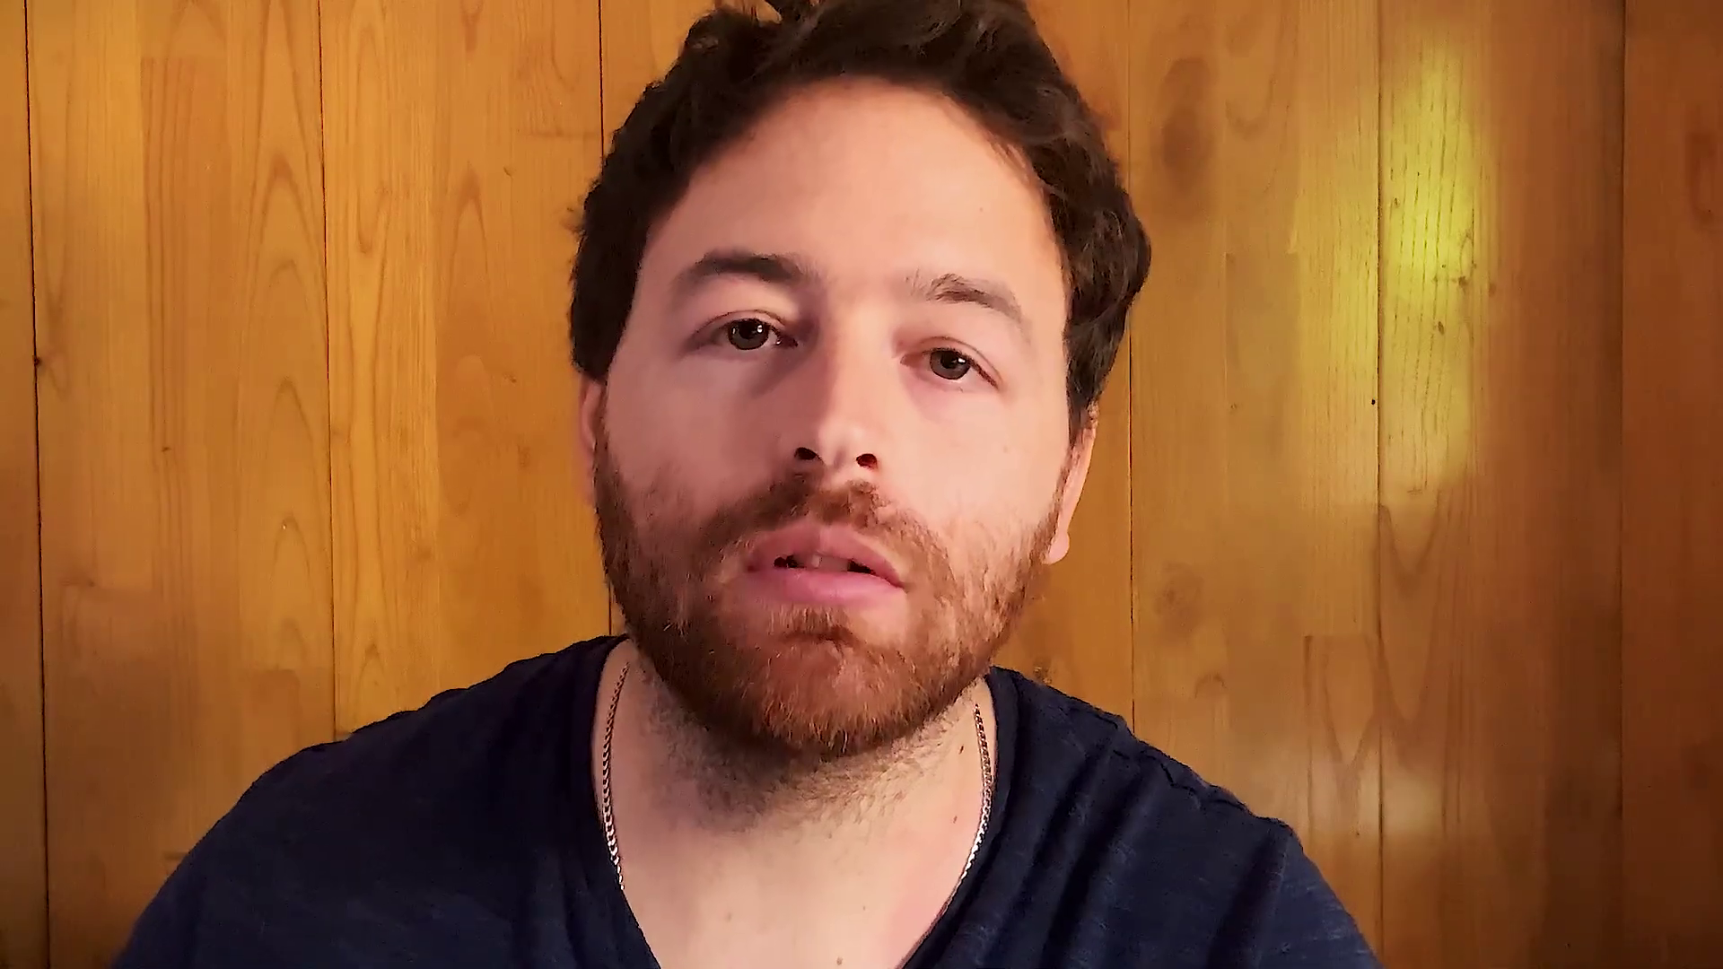